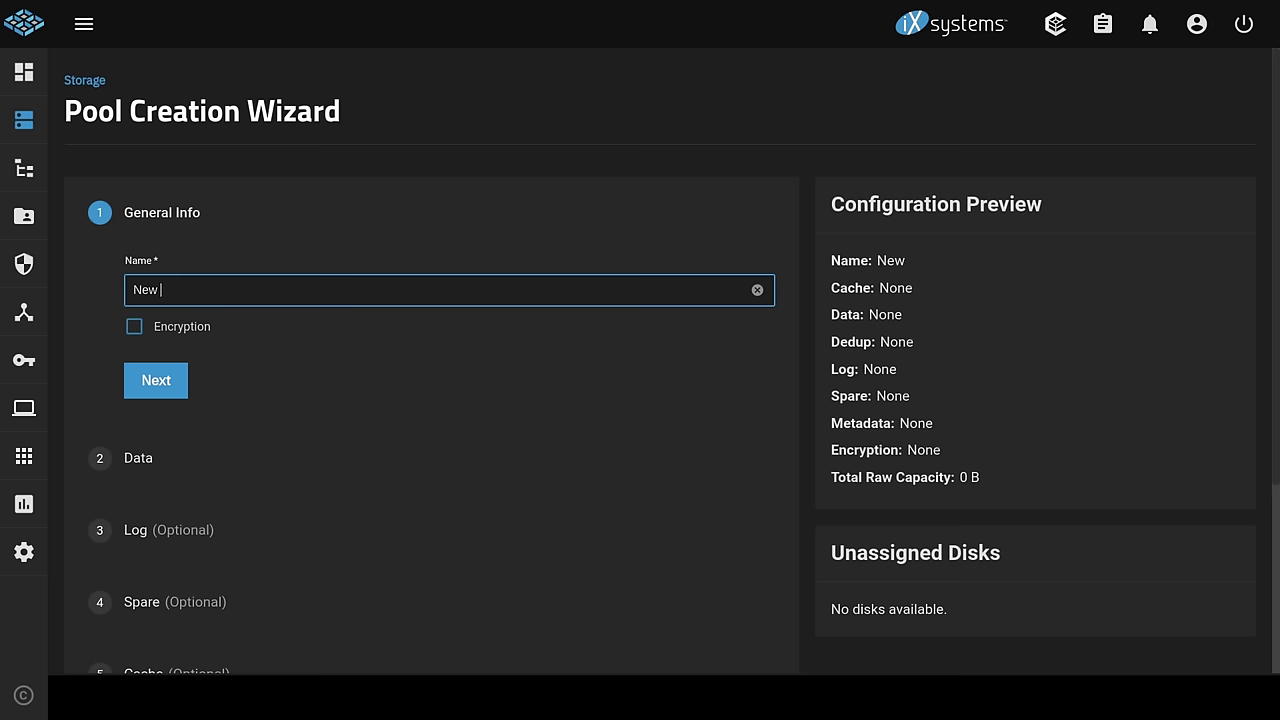
# Name the pool NewPool and try the Mirror data layout
pyautogui.write('Pool')
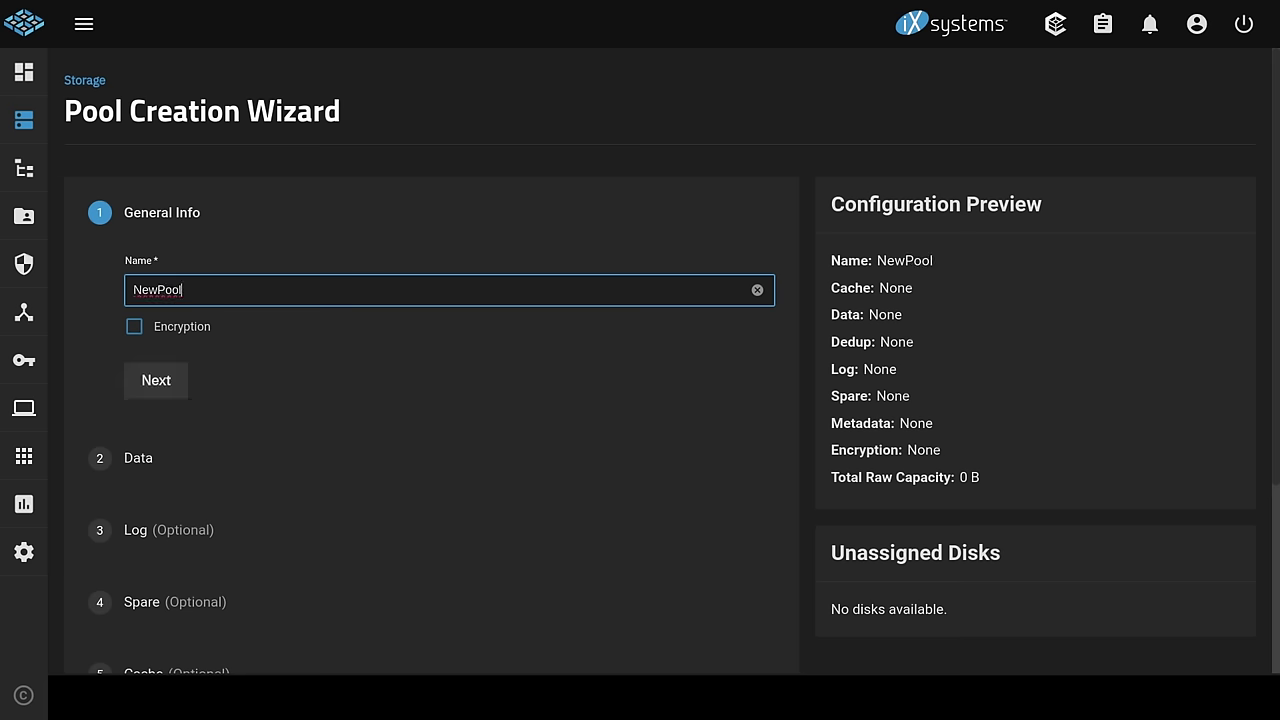
pyautogui.press('Return')
pyautogui.click(286, 402)
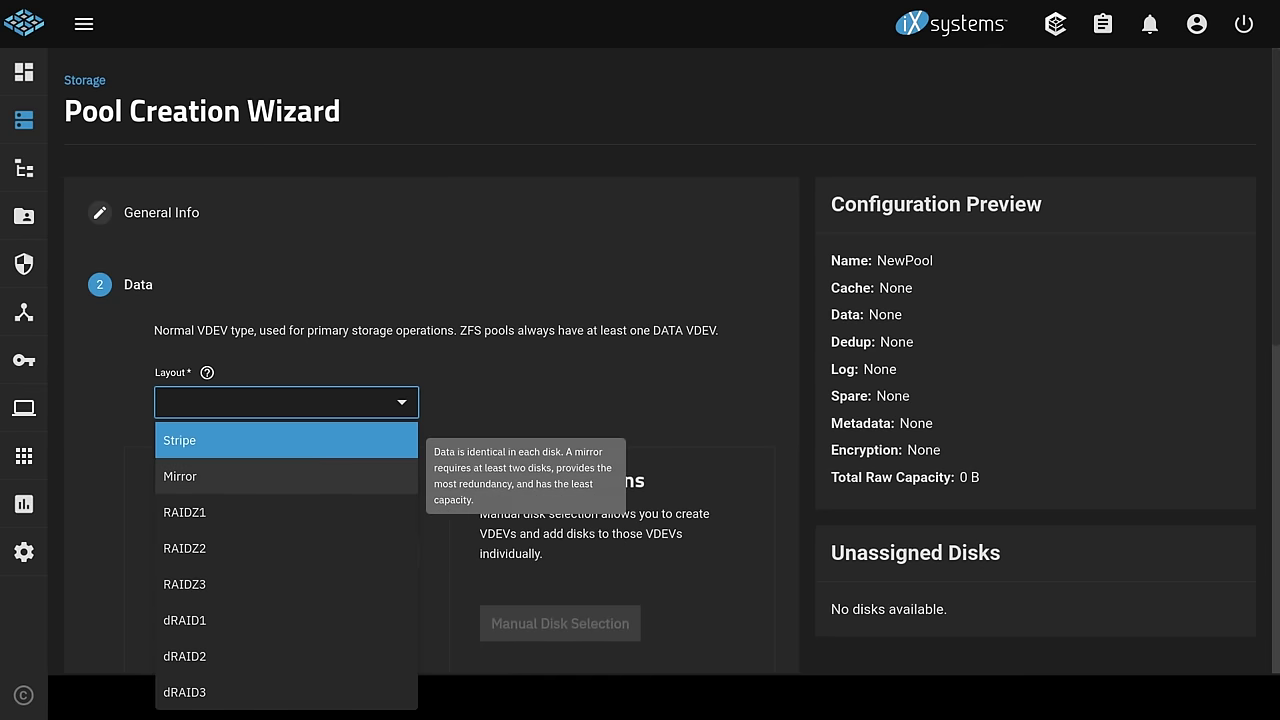
pyautogui.click(230, 476)
# Switch the data layout to RAIDZ2, then settle on dRAID1
pyautogui.click(286, 401)
pyautogui.click(190, 540)
pyautogui.click(286, 401)
pyautogui.click(280, 620)
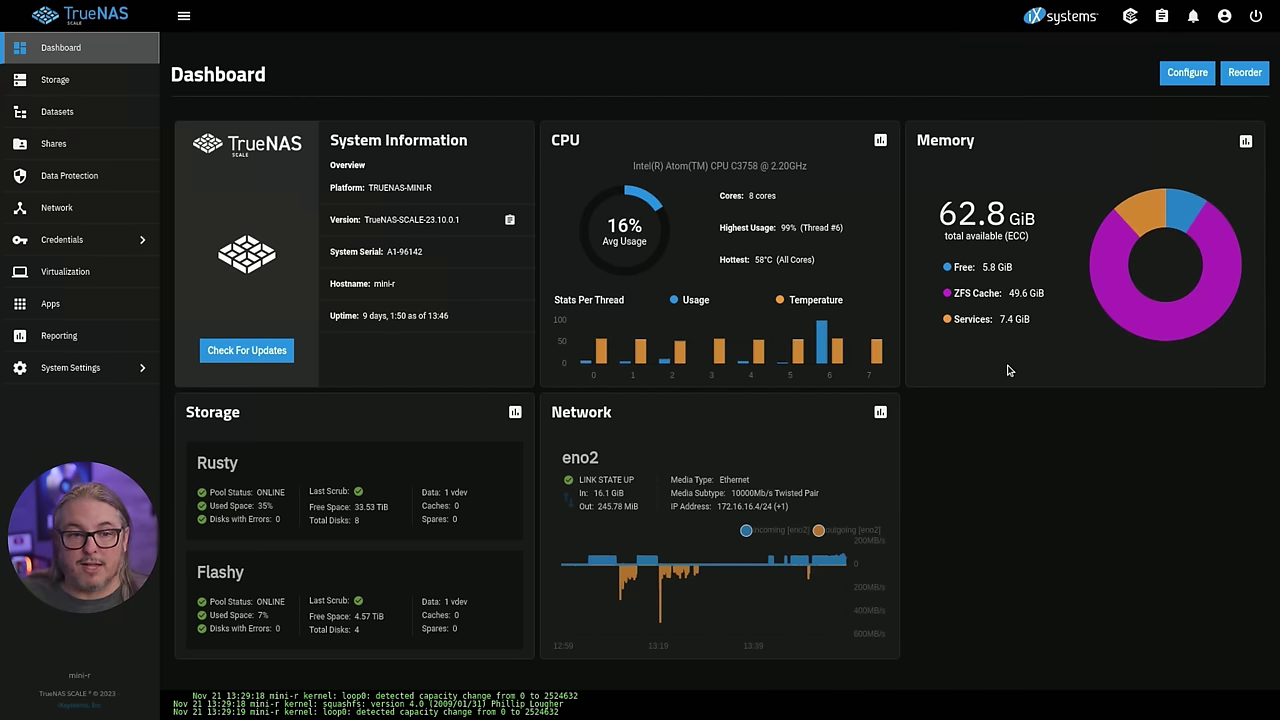
# Check Rusty's RAIDZ2 8-wide data vdev, then expand disk sda to read its model number
pyautogui.click(99, 88)
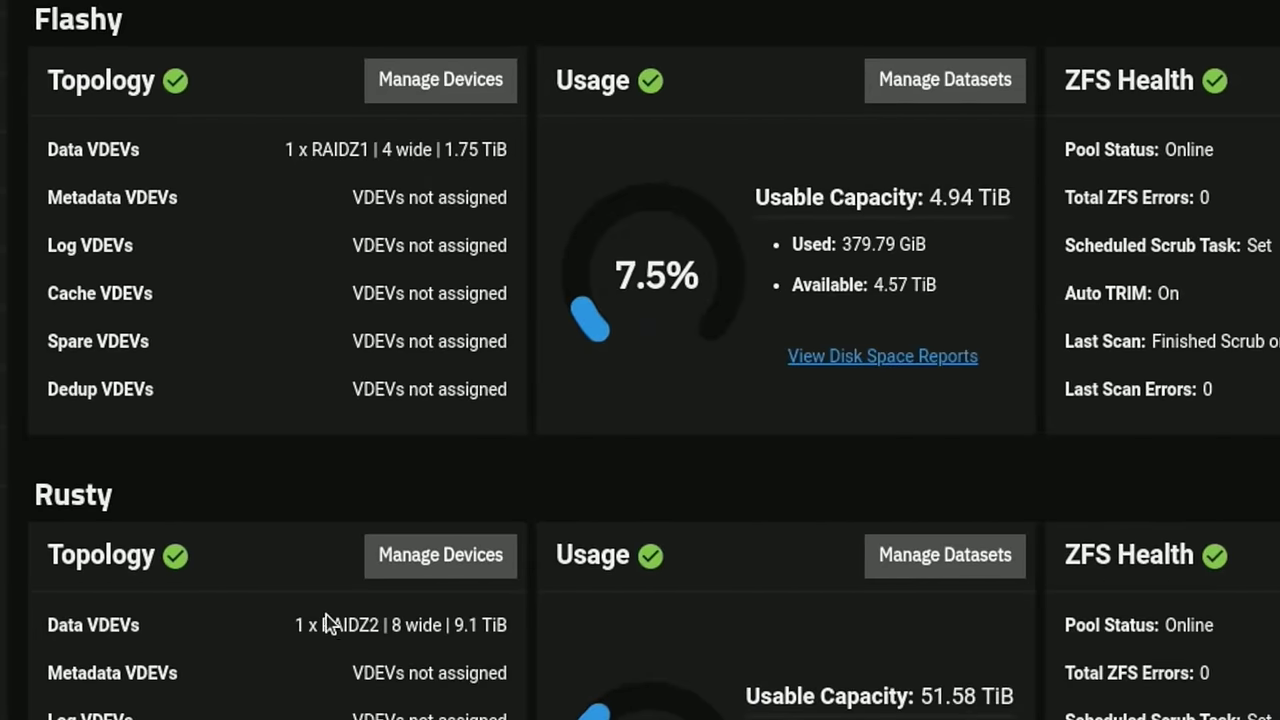
pyautogui.moveTo(291, 628); pyautogui.dragTo(513, 627)
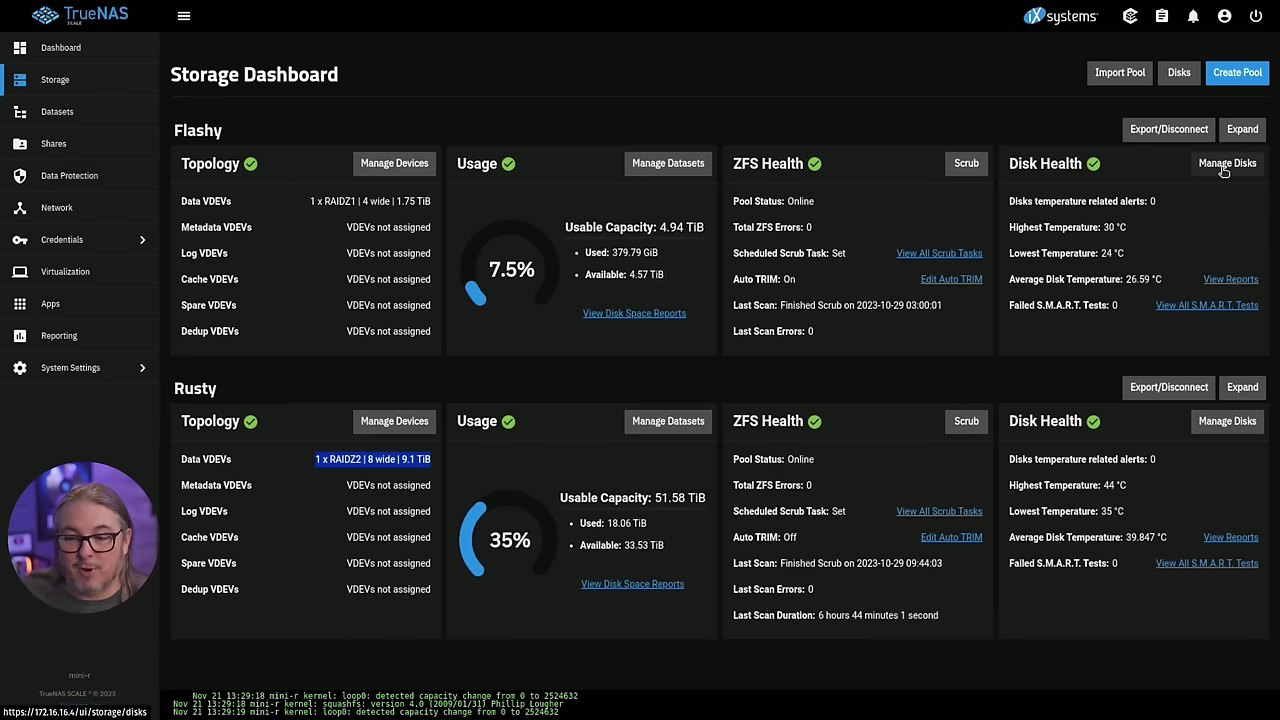
pyautogui.click(1228, 428)
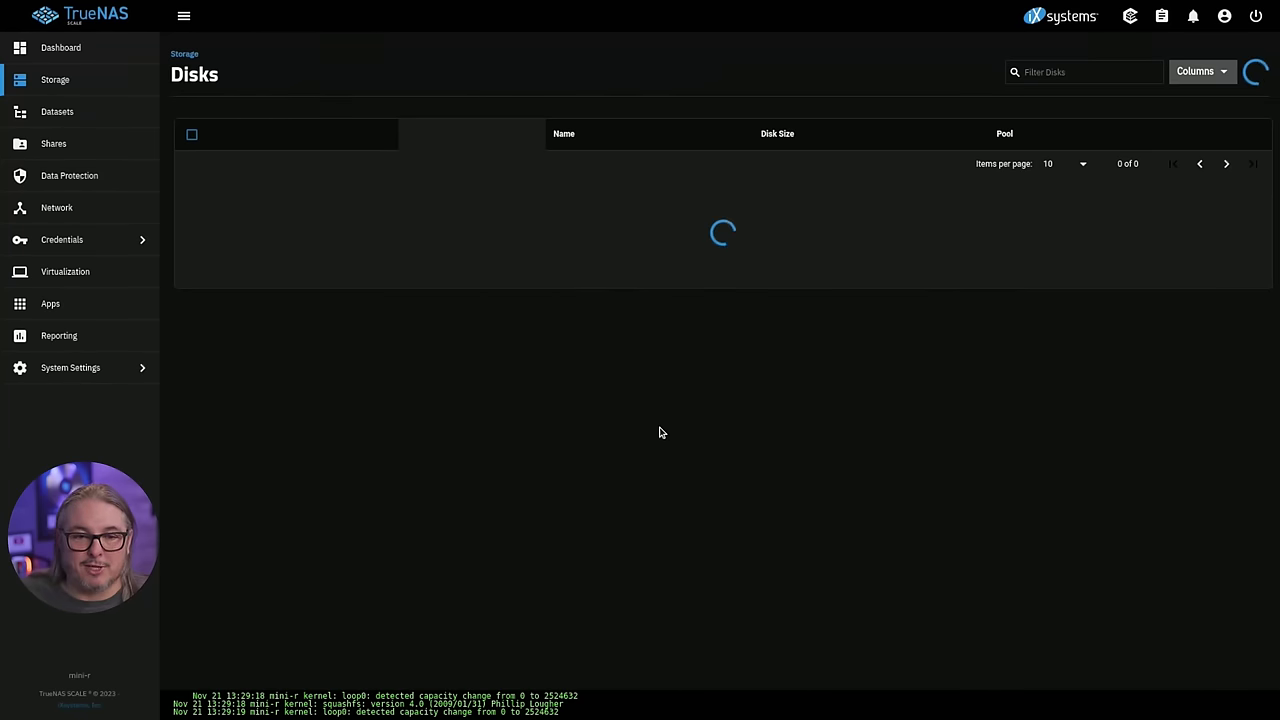
pyautogui.click(423, 188)
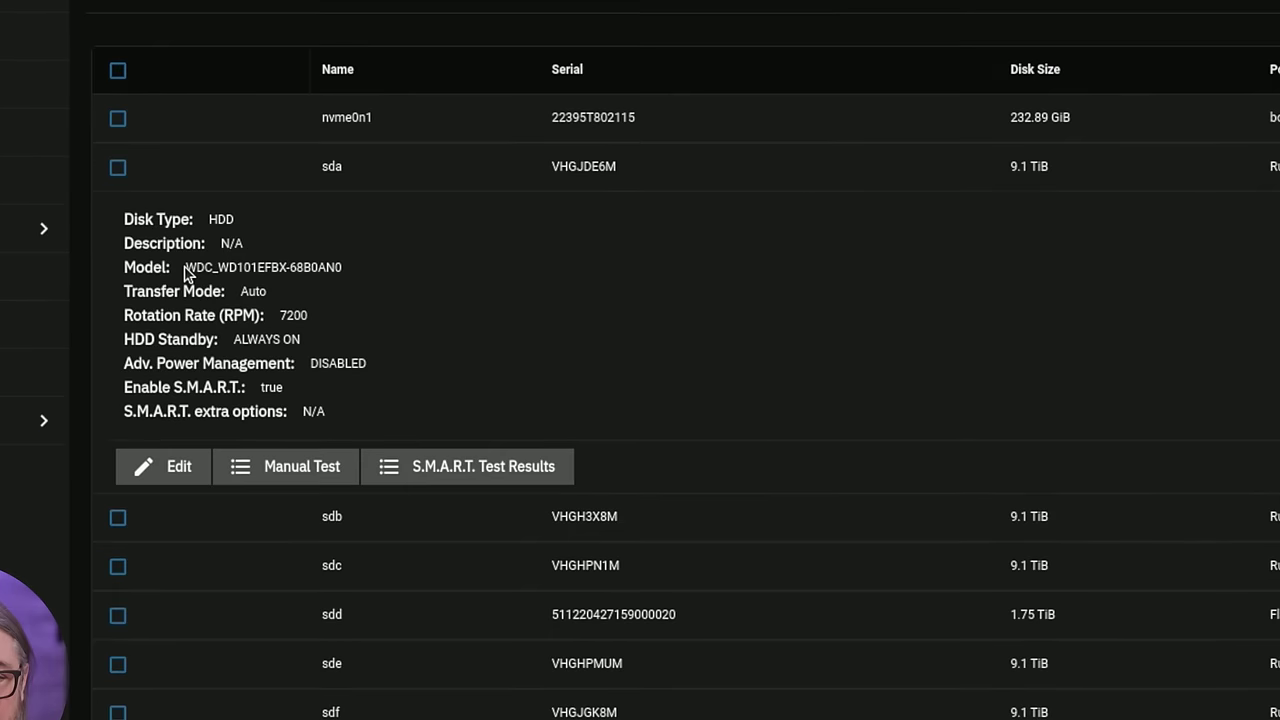
pyautogui.moveTo(180, 272); pyautogui.dragTo(392, 275)
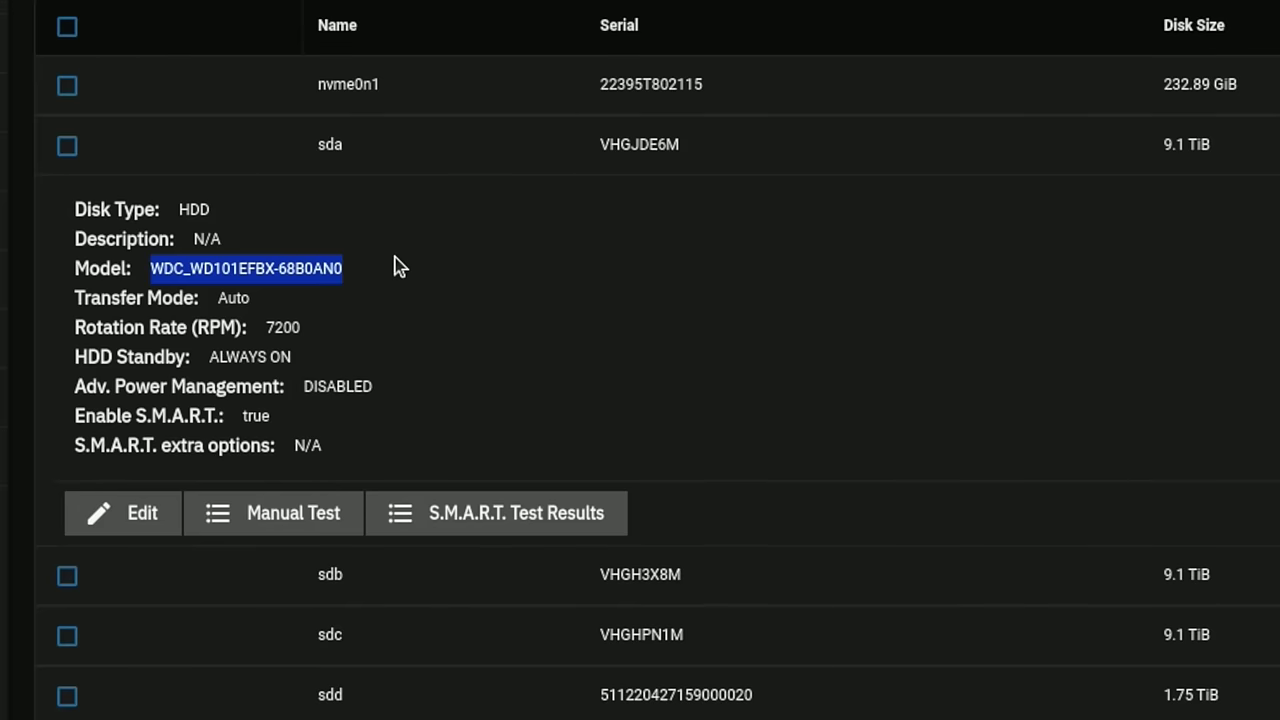
pyautogui.click(90, 115)
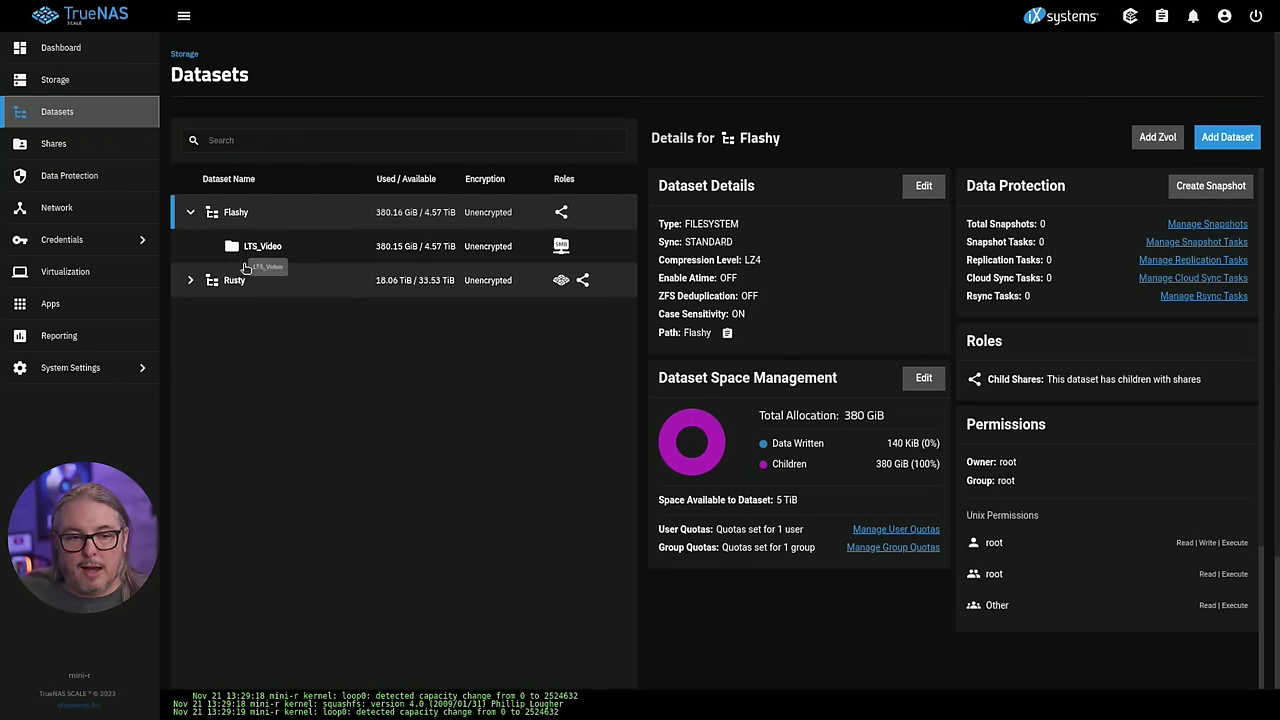
# Expand Rusty and view details of the Flashy, Rusty, APP_Storage and Backups datasets
pyautogui.click(240, 213)
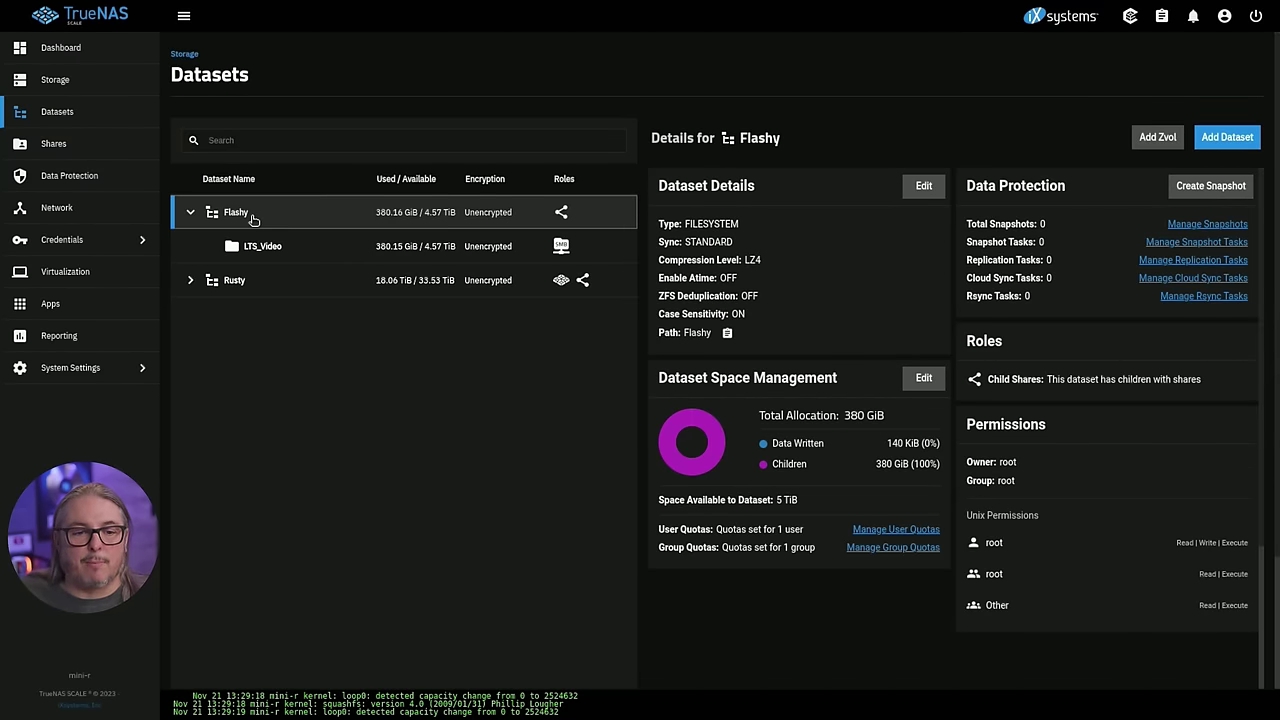
pyautogui.click(190, 280)
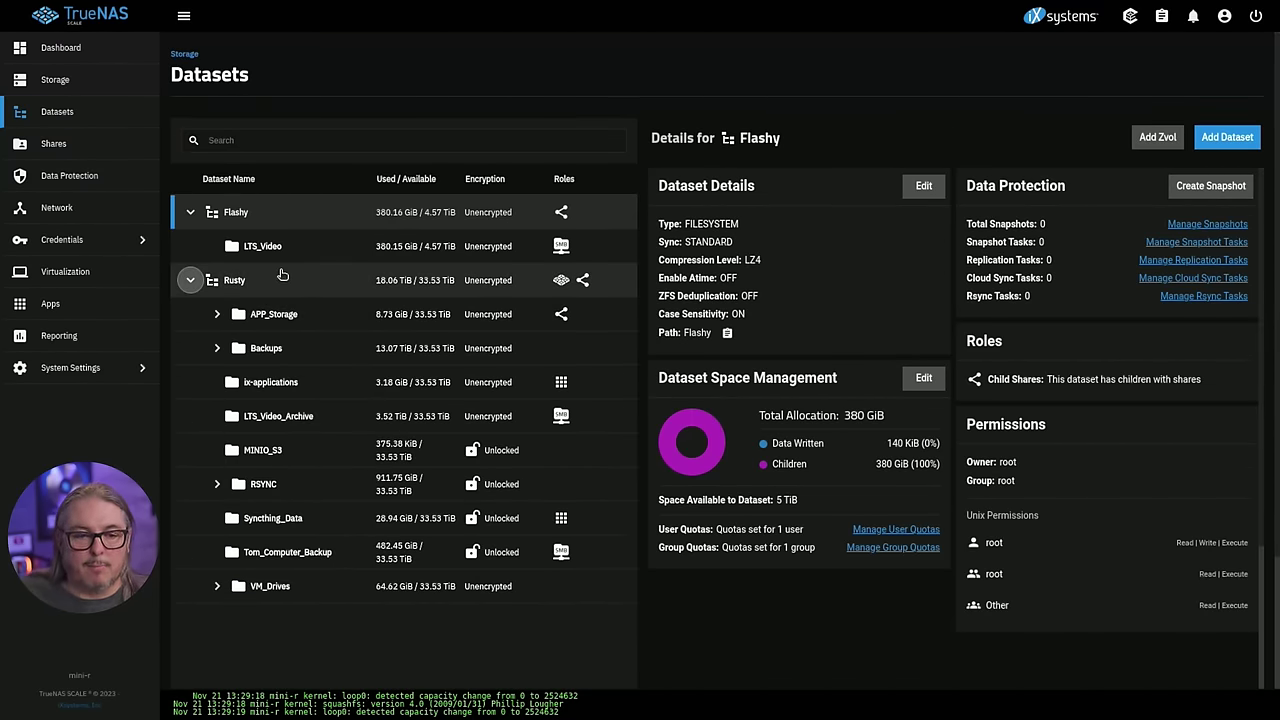
pyautogui.click(283, 277)
pyautogui.click(286, 314)
pyautogui.click(273, 349)
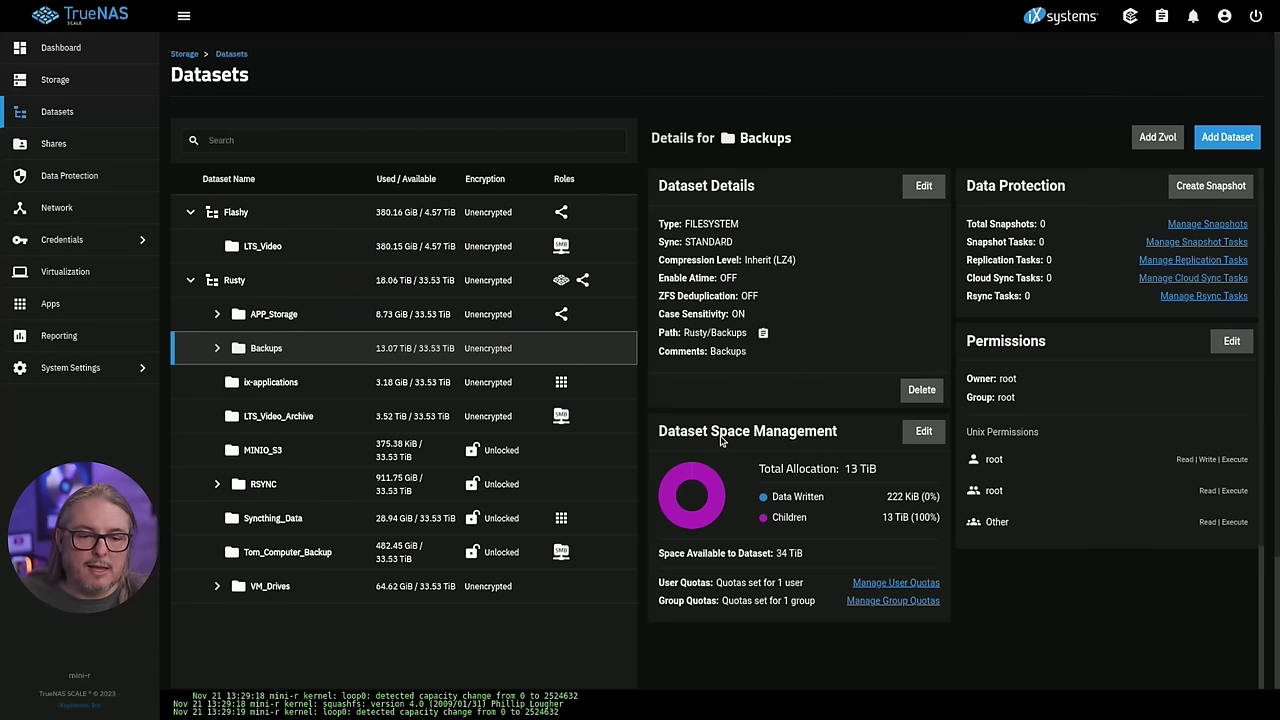
# Check the snapshot counts of LTS_Video_Archive and the computer backup dataset
pyautogui.click(278, 418)
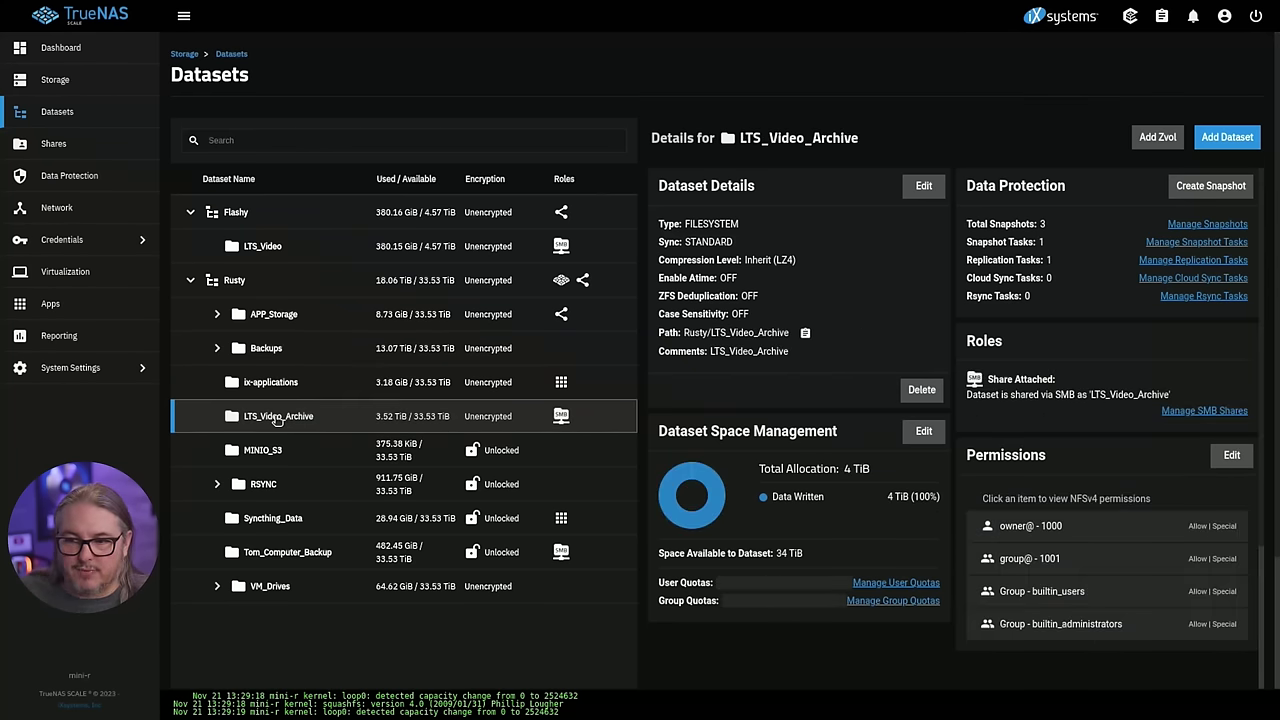
pyautogui.moveTo(965, 228); pyautogui.dragTo(1081, 234)
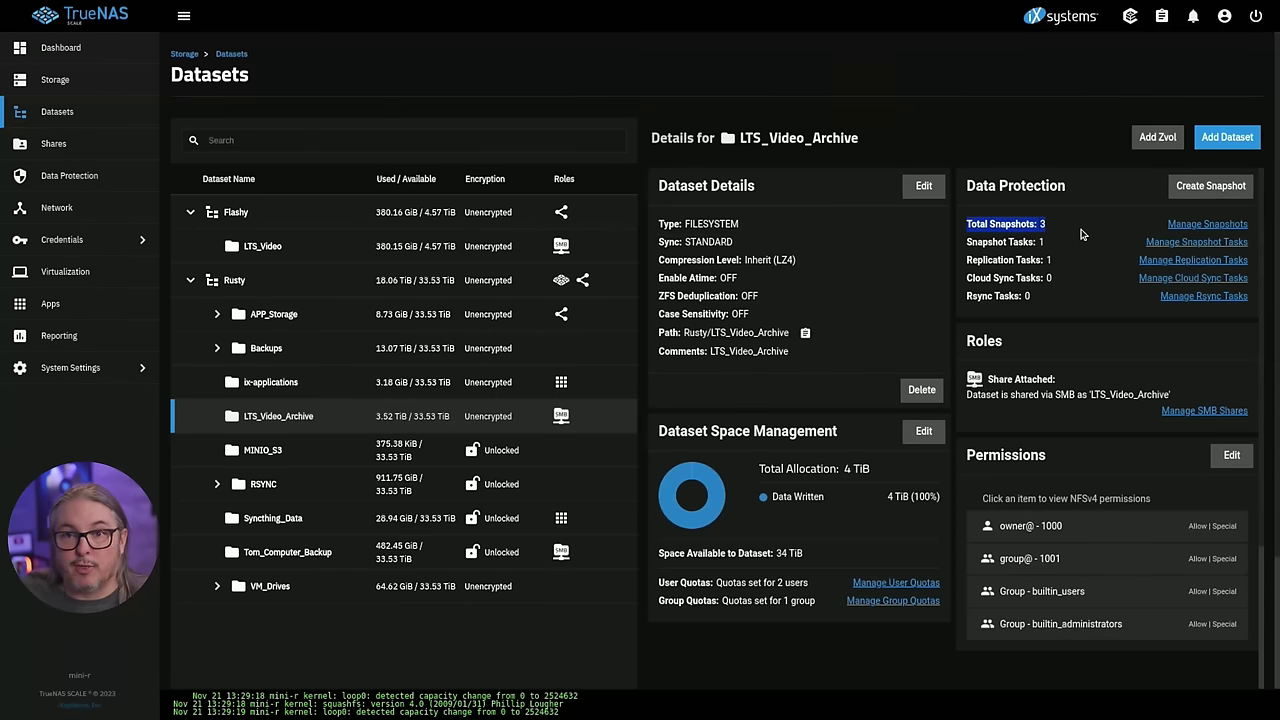
pyautogui.click(298, 556)
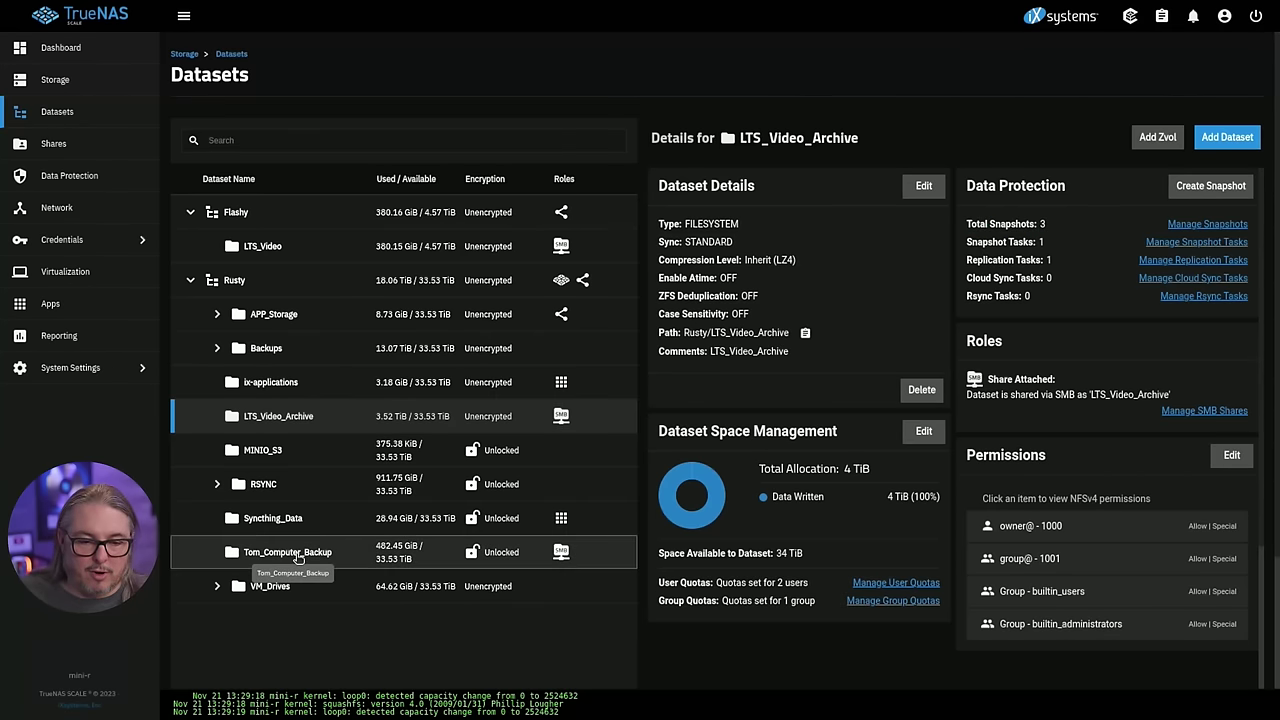
pyautogui.moveTo(966, 226); pyautogui.dragTo(1098, 232)
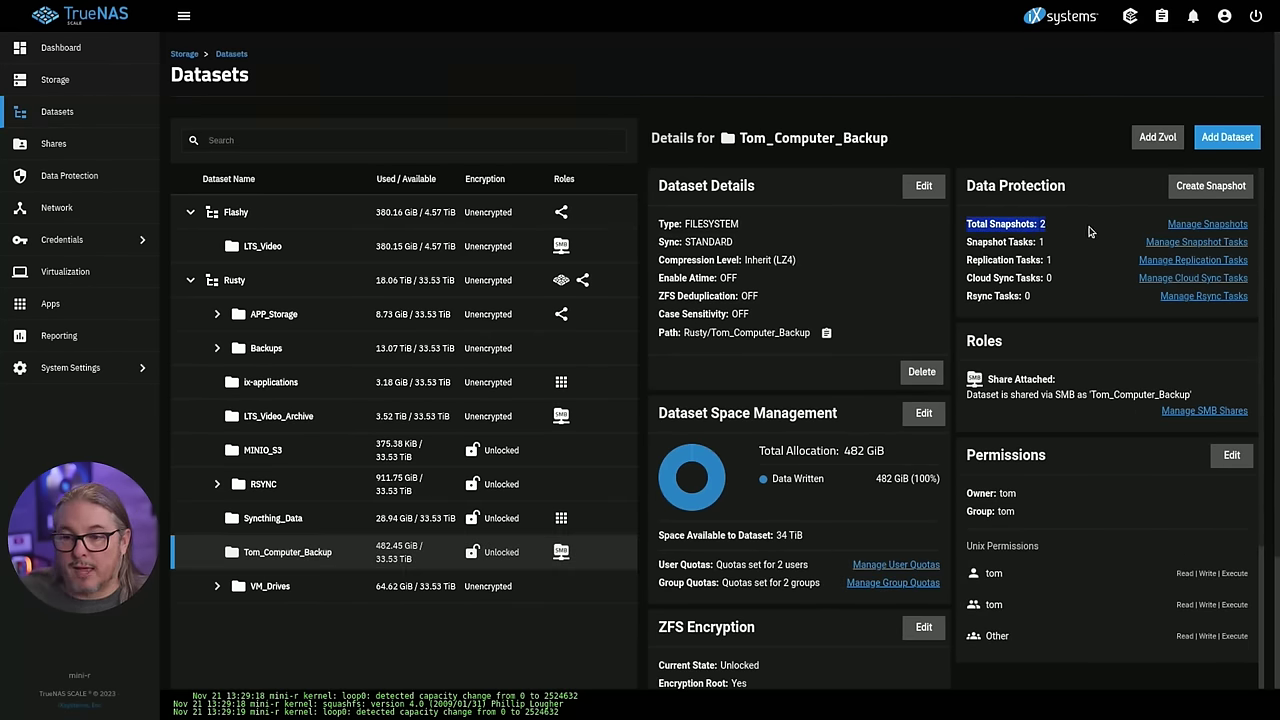
pyautogui.click(270, 552)
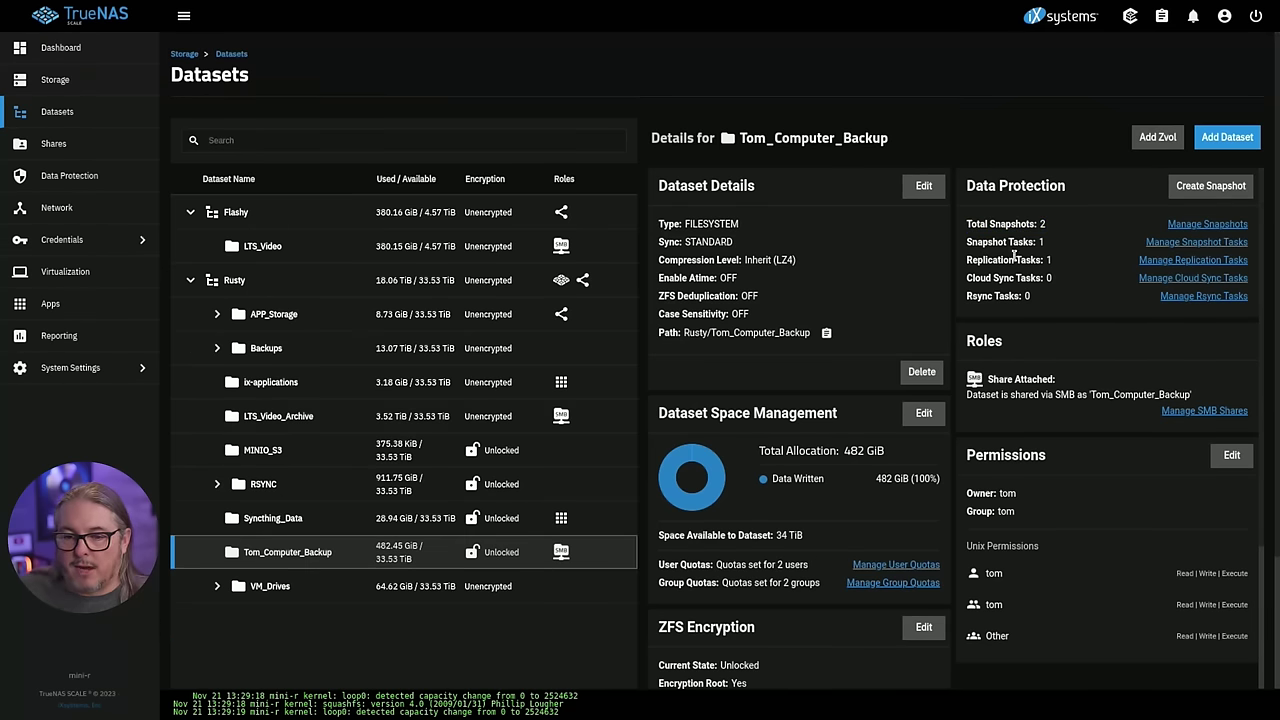
# View the backup dataset's SMB shares and the Shares overview, then reselect it in Datasets
pyautogui.click(1195, 412)
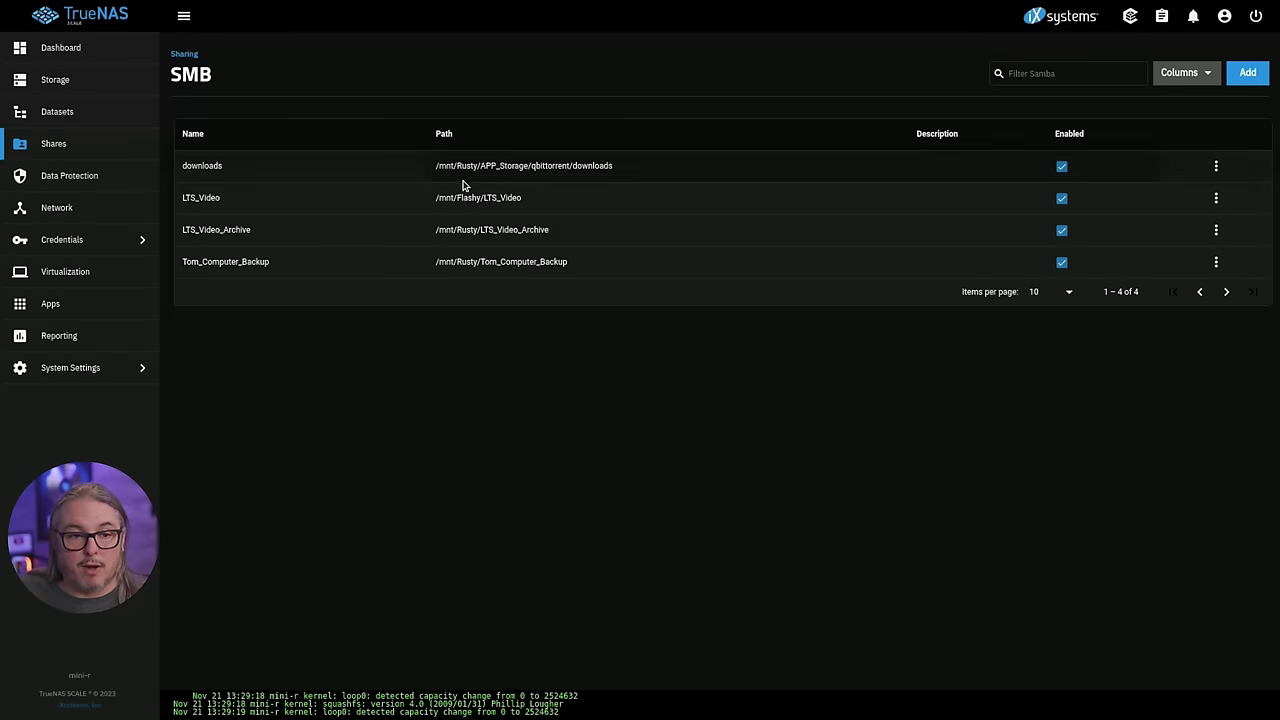
pyautogui.click(79, 146)
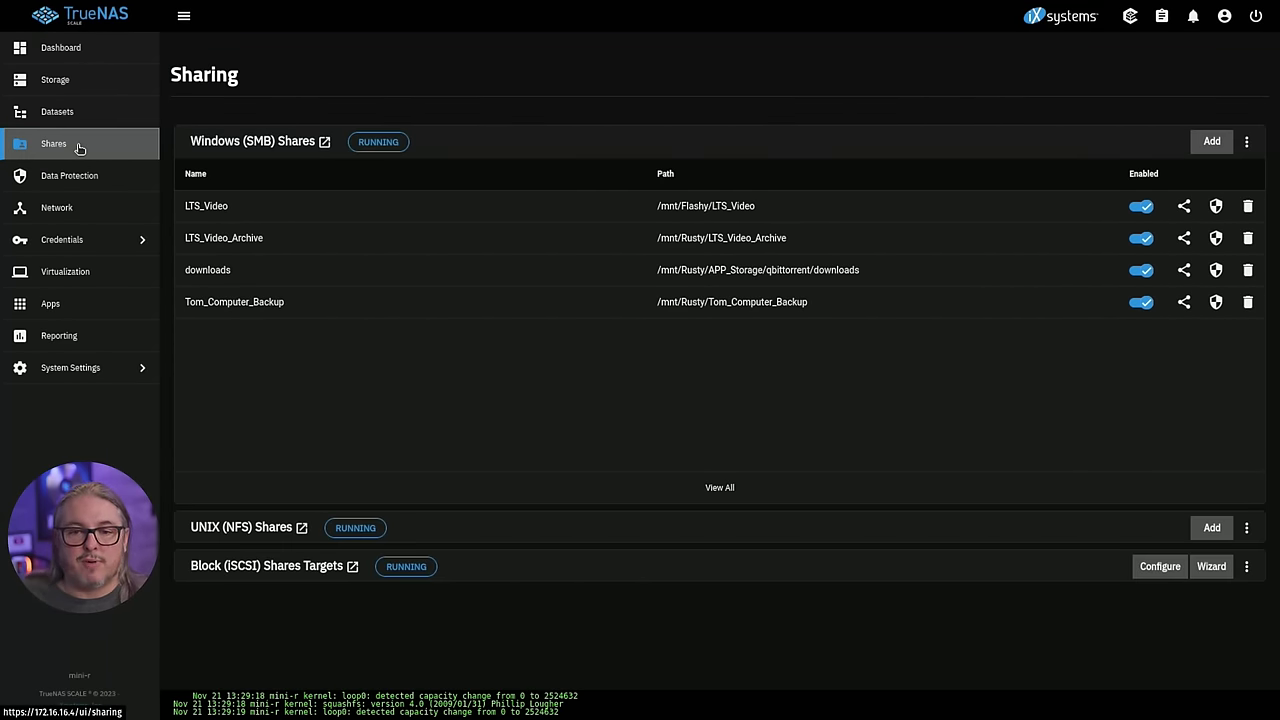
pyautogui.click(80, 113)
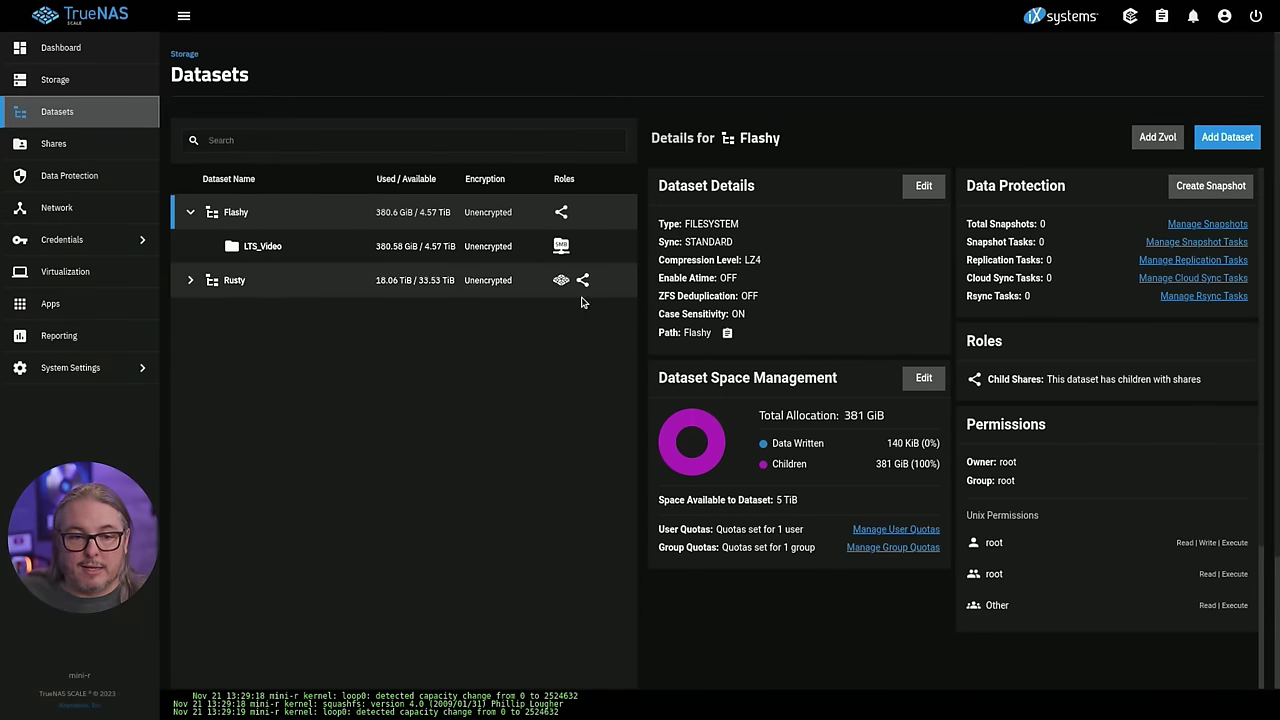
pyautogui.click(190, 280)
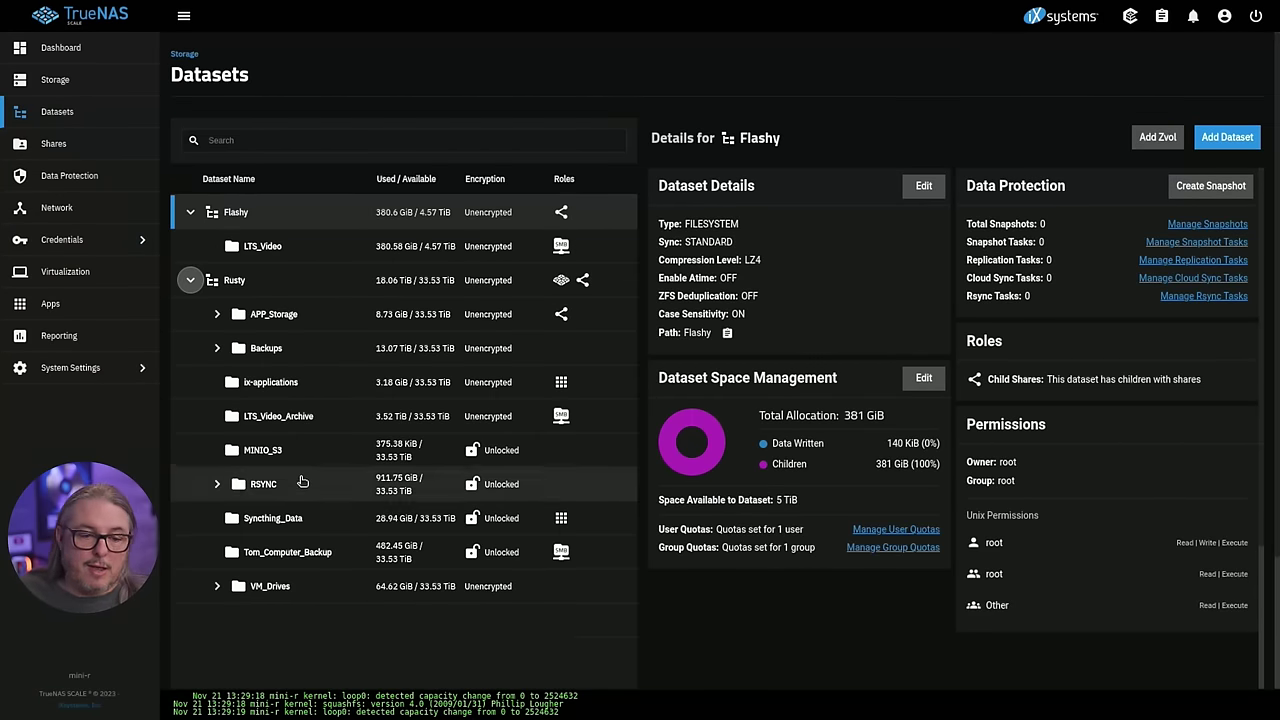
pyautogui.click(278, 554)
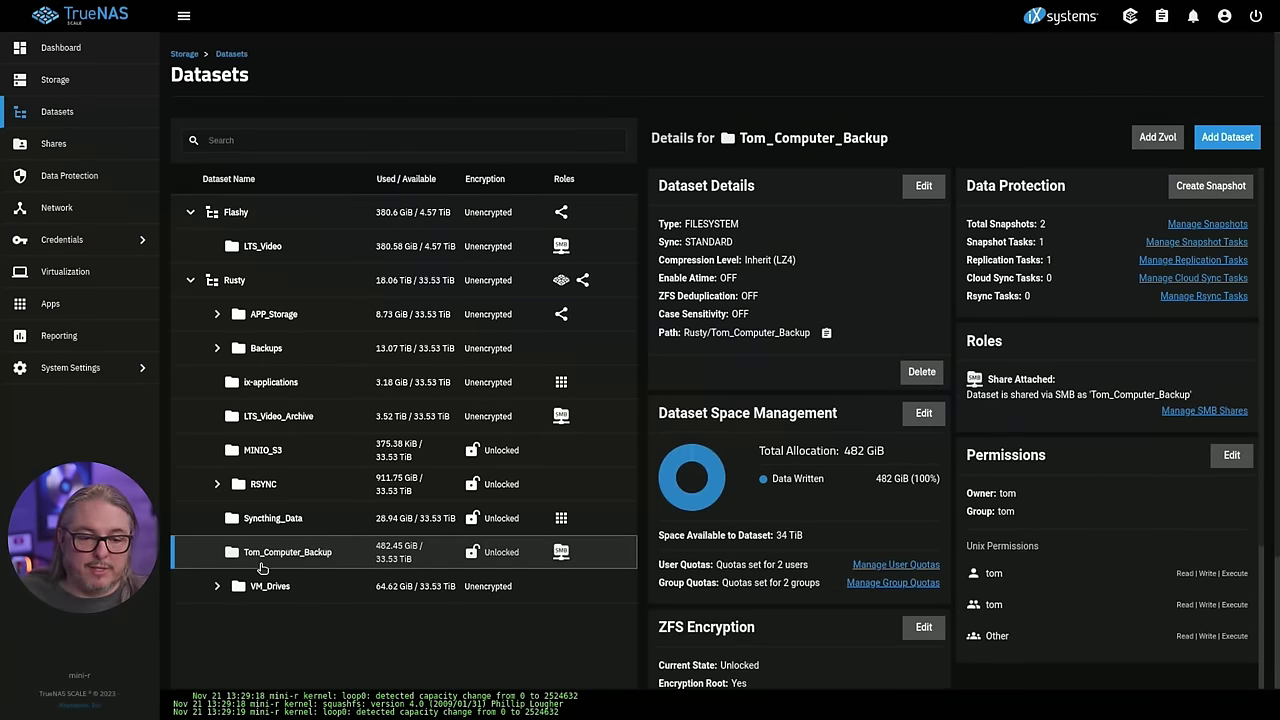
# Open the backup dataset's snapshots and clear the filter to list every snapshot
pyautogui.click(1207, 226)
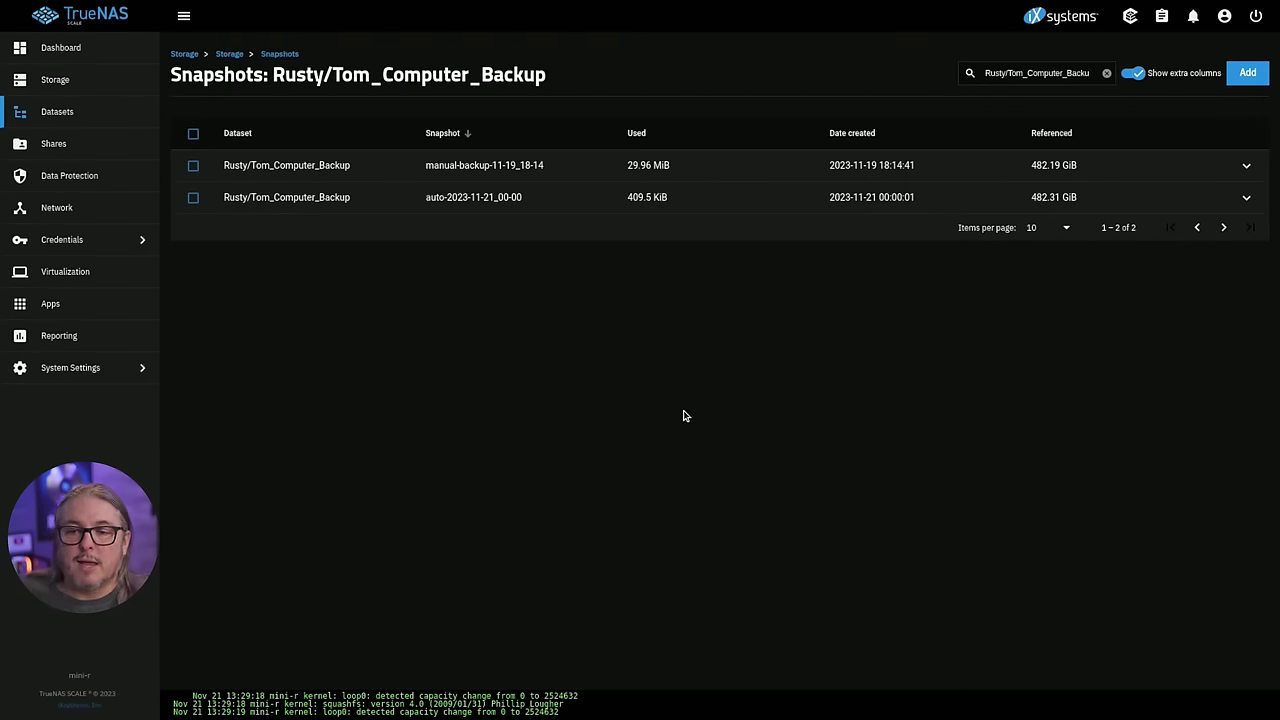
pyautogui.click(1007, 74)
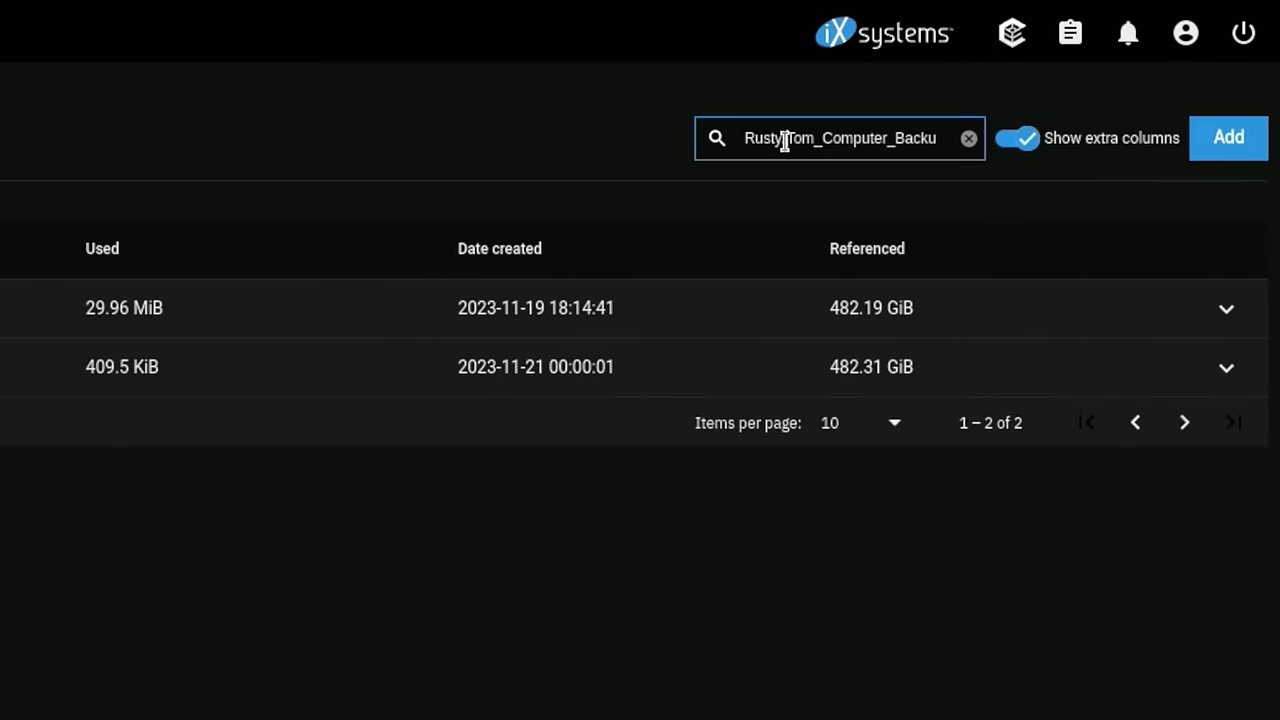
pyautogui.click(968, 138)
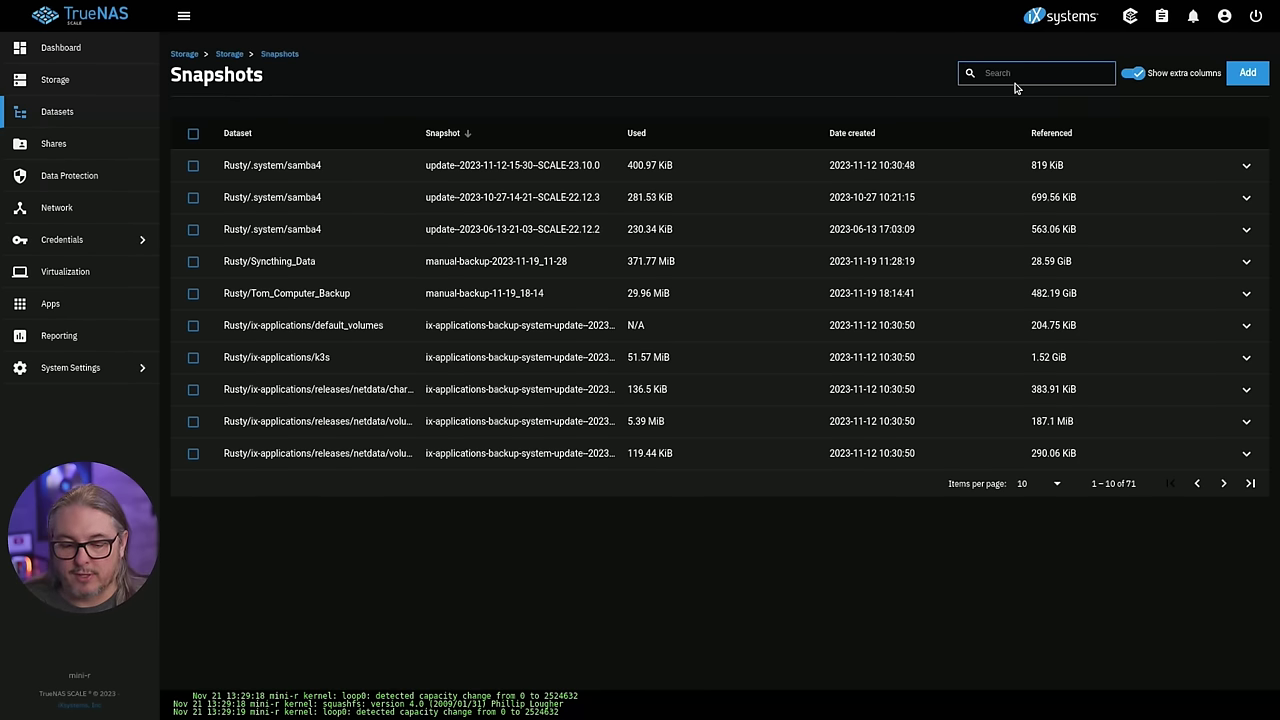
# Try a search term in the snapshot list, clear it, and go to Data Protection
pyautogui.write('tomz')
pyautogui.hotkey('ctrl', 'a')
pyautogui.press('BackSpace')
pyautogui.click(110, 186)
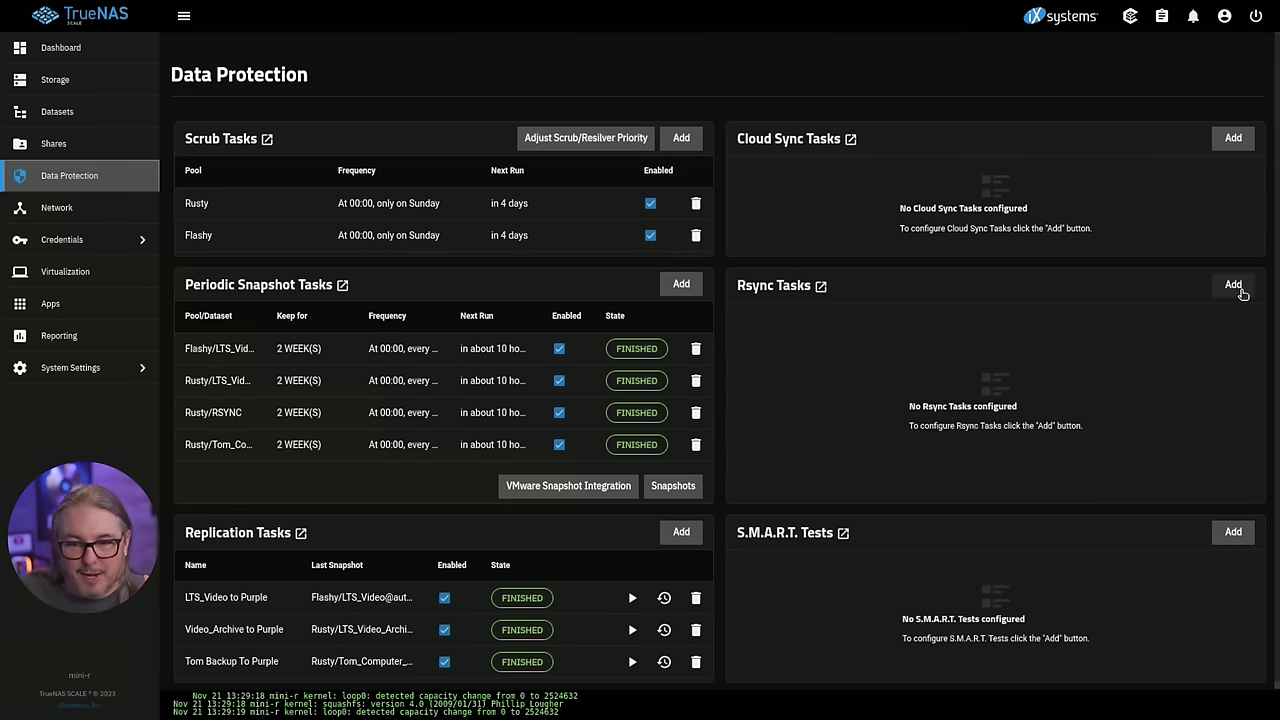
# Start a new Rsync task, toggle mode SSH then Module, browse /mnt, and discard it
pyautogui.click(1241, 289)
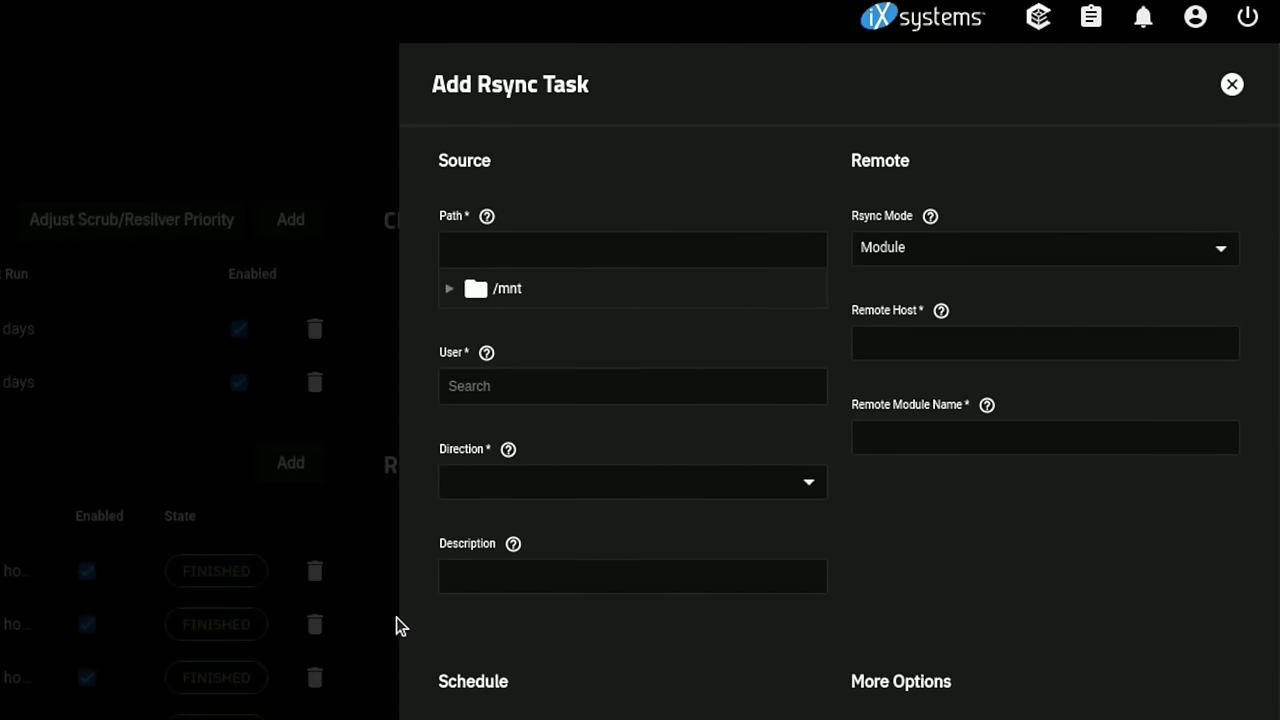
pyautogui.click(915, 249)
pyautogui.click(929, 322)
pyautogui.click(945, 258)
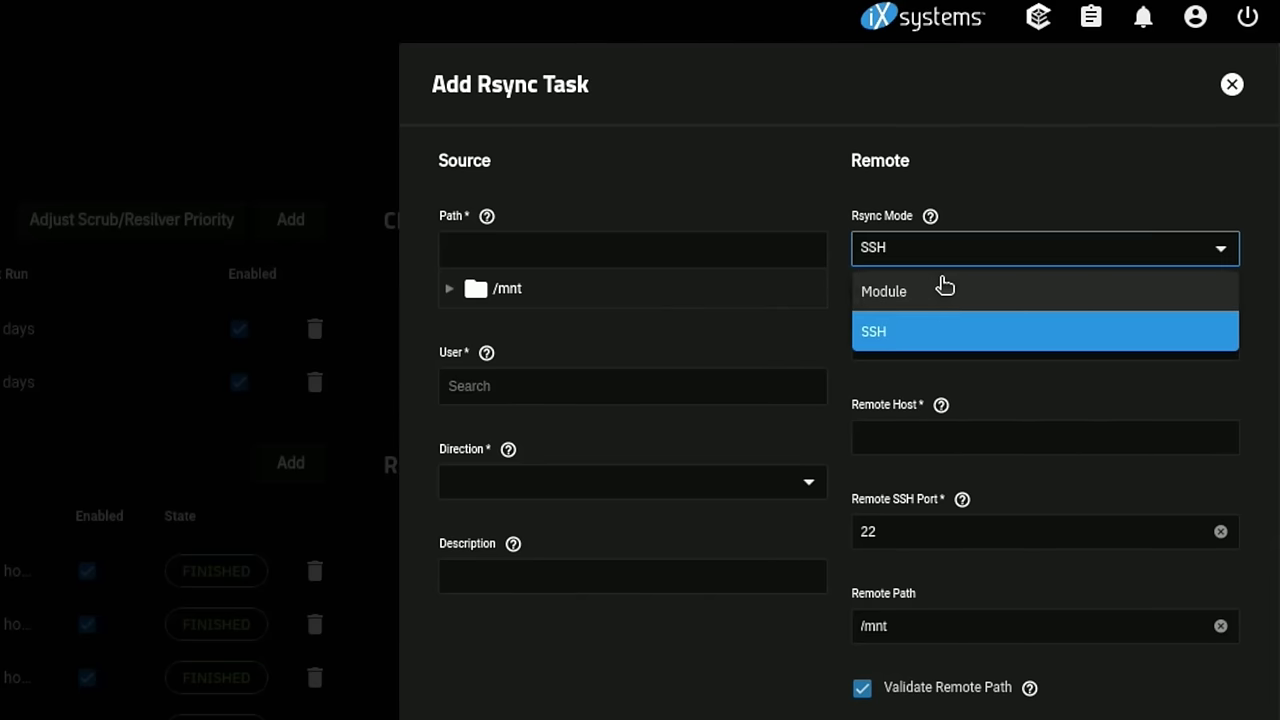
pyautogui.click(940, 285)
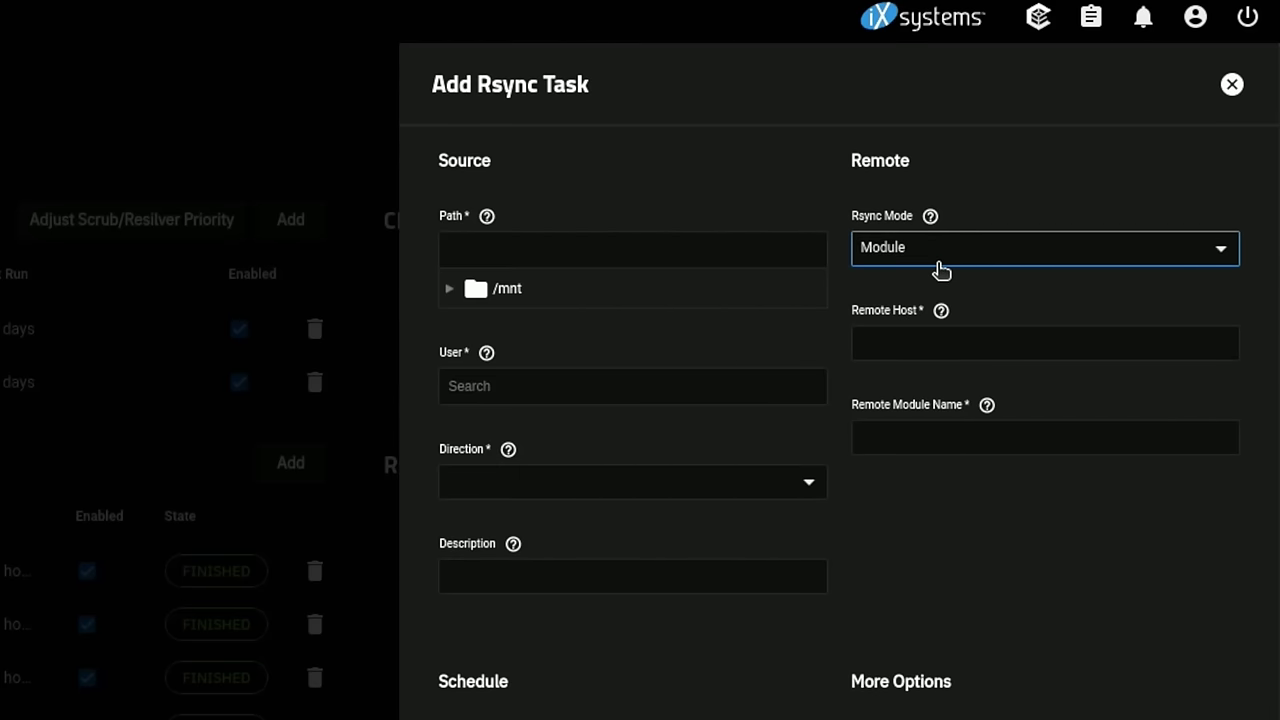
pyautogui.click(449, 289)
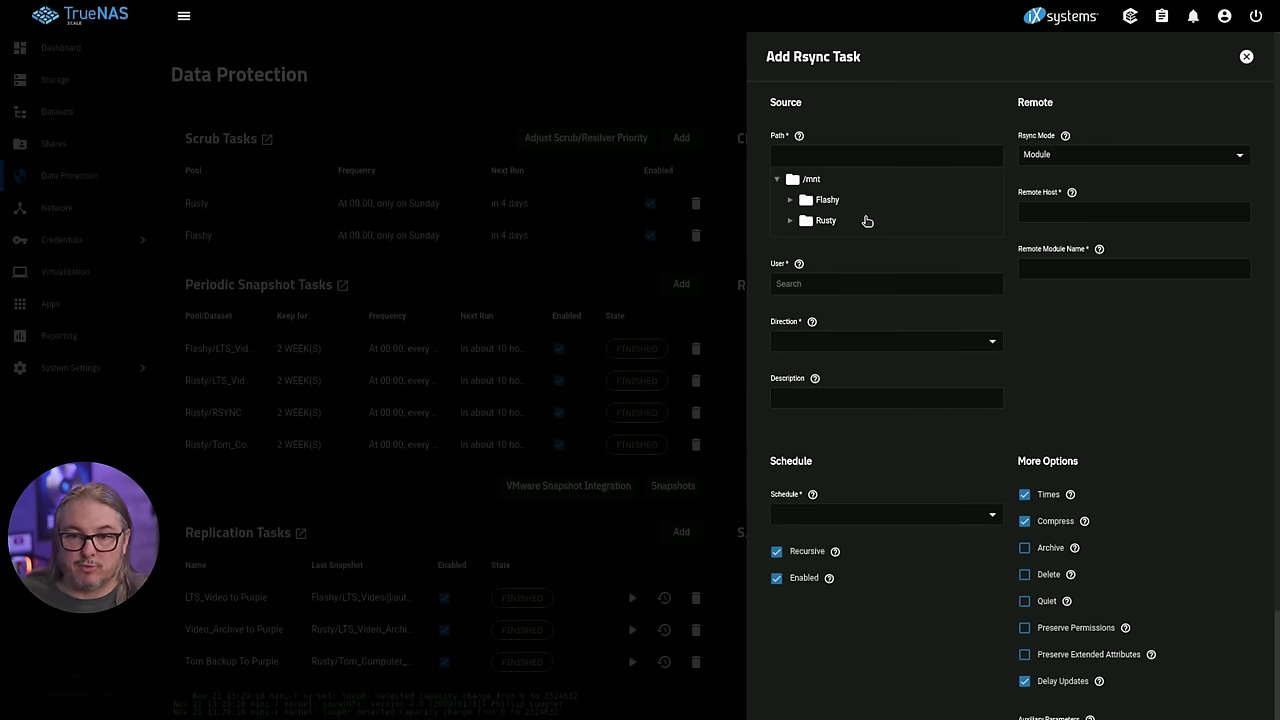
pyautogui.click(1246, 57)
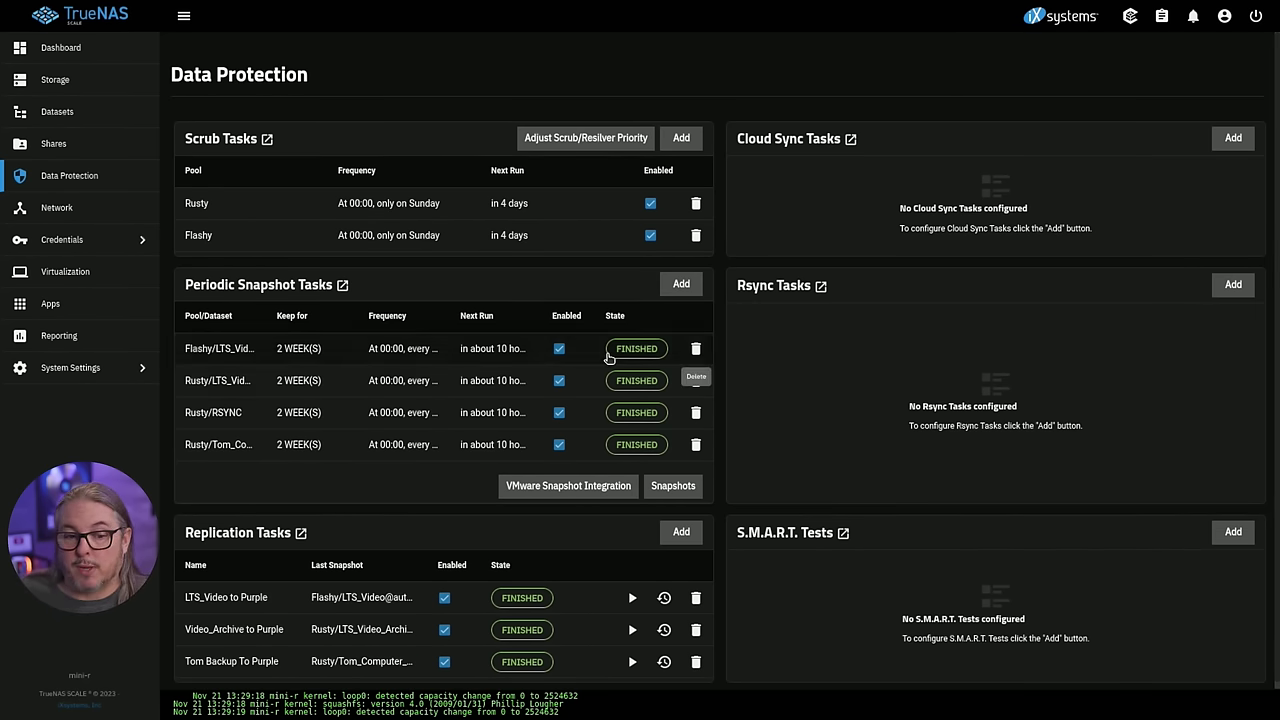
pyautogui.scroll(-1, 543, 366)
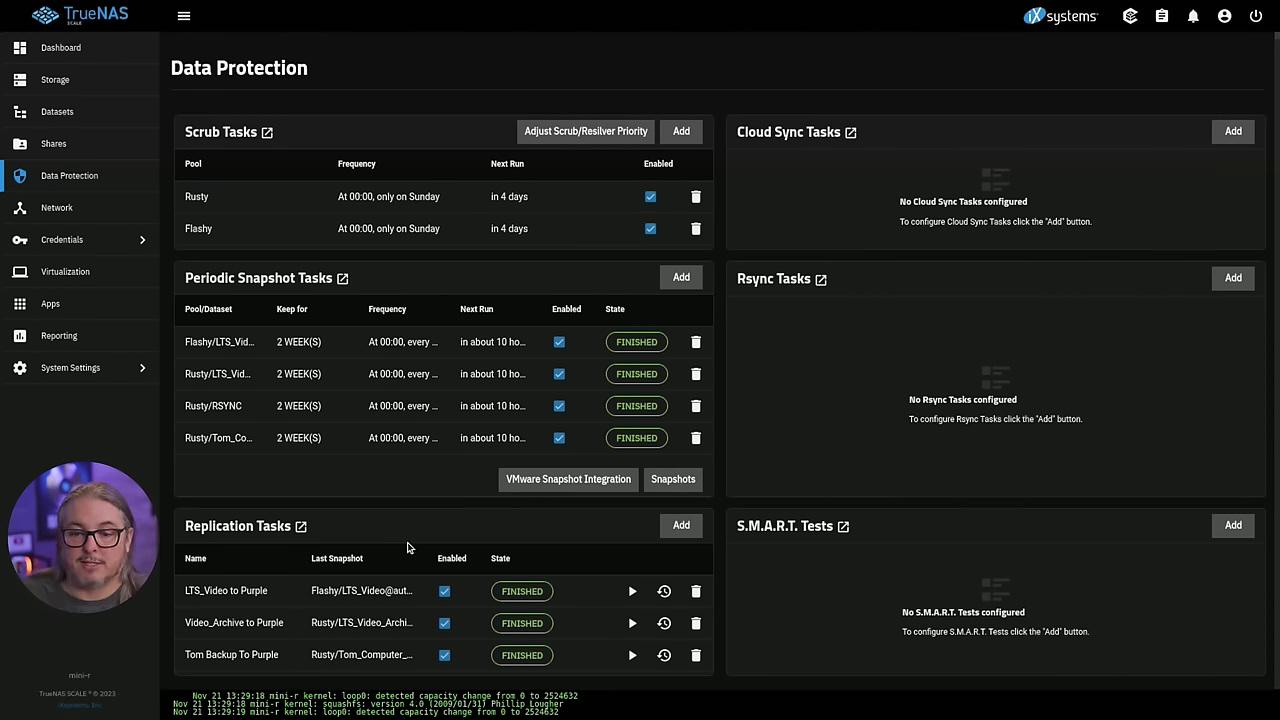
# Expand the Debian VM's details on Virtual Machines and open its SPICE console with the password
pyautogui.click(97, 276)
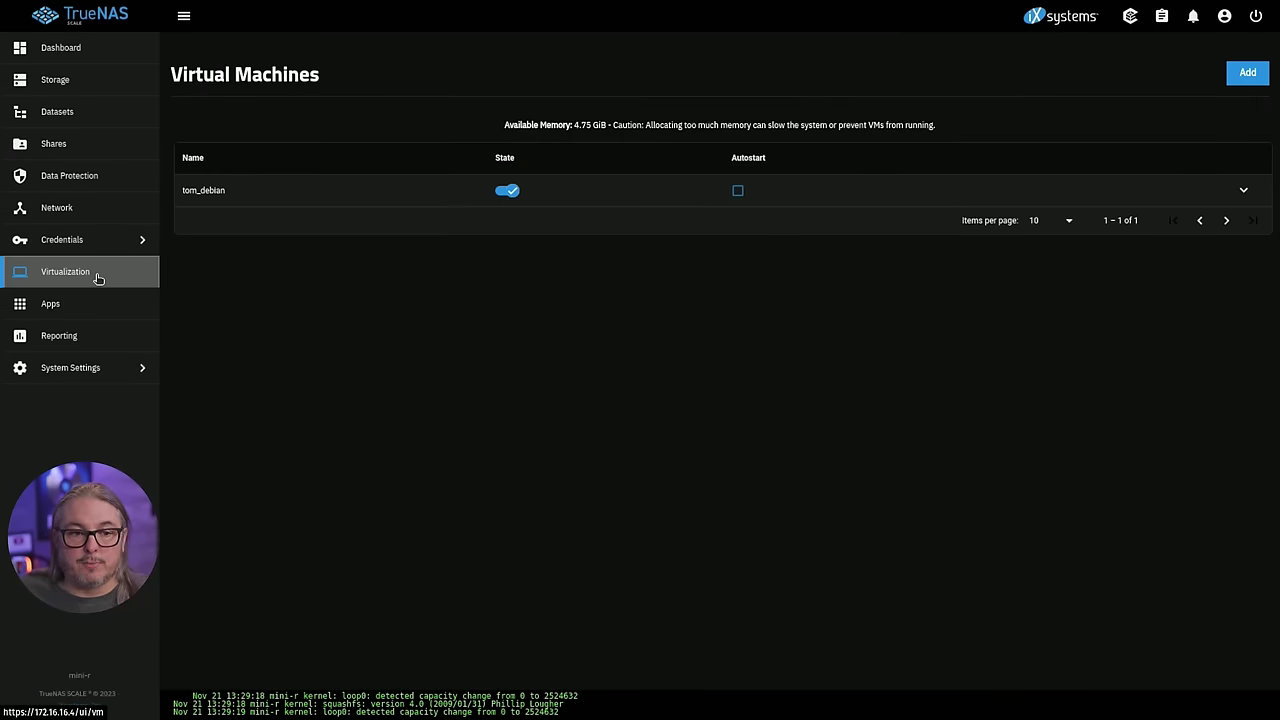
pyautogui.click(265, 191)
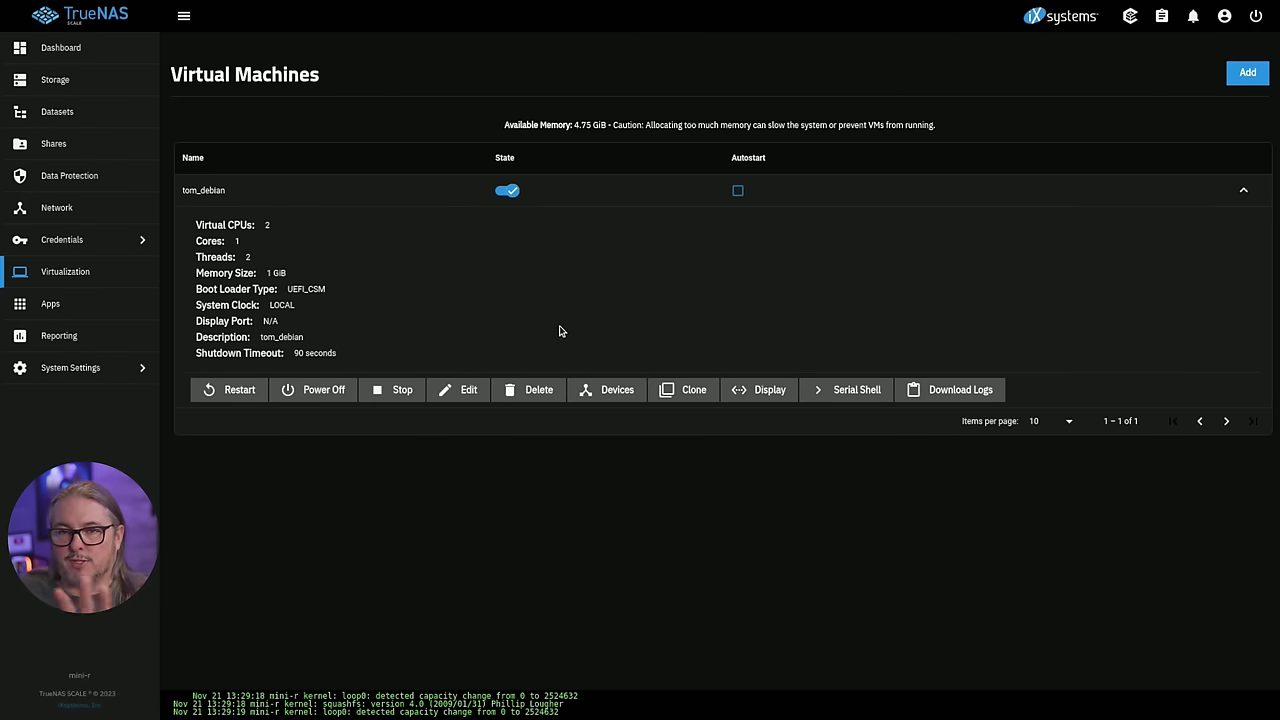
pyautogui.click(757, 390)
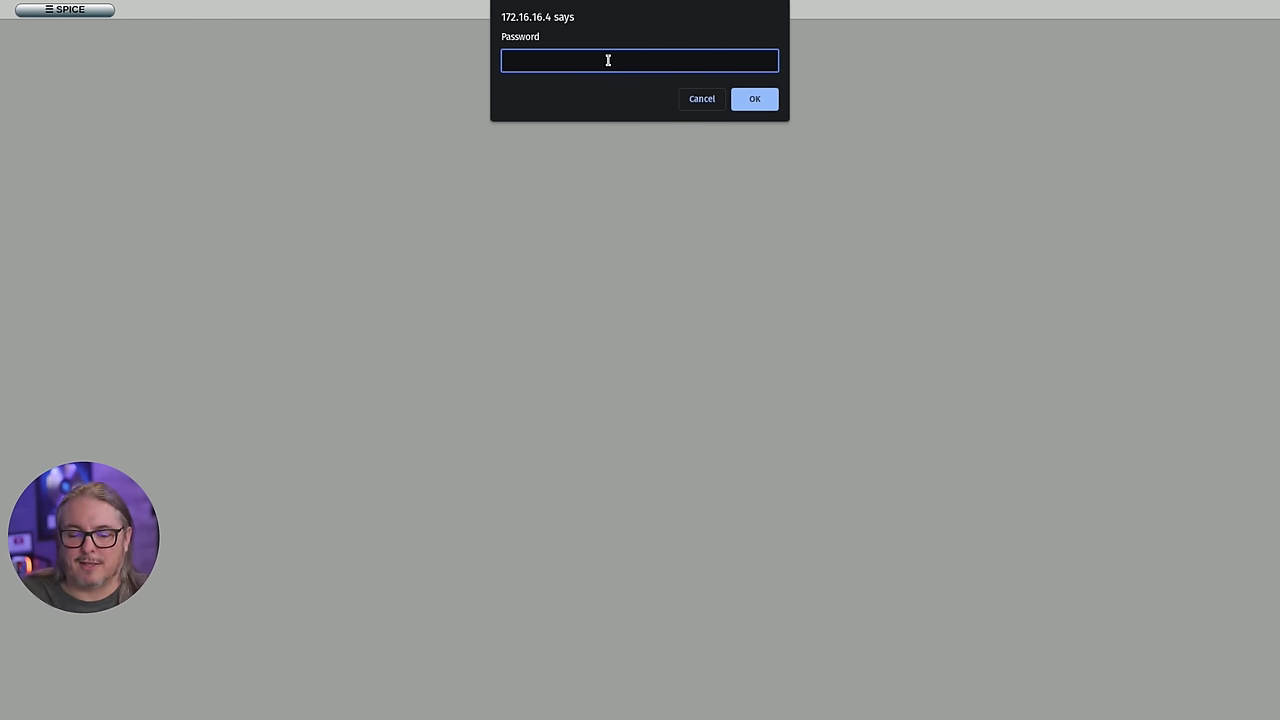
pyautogui.hotkey('ctrl', 'v')
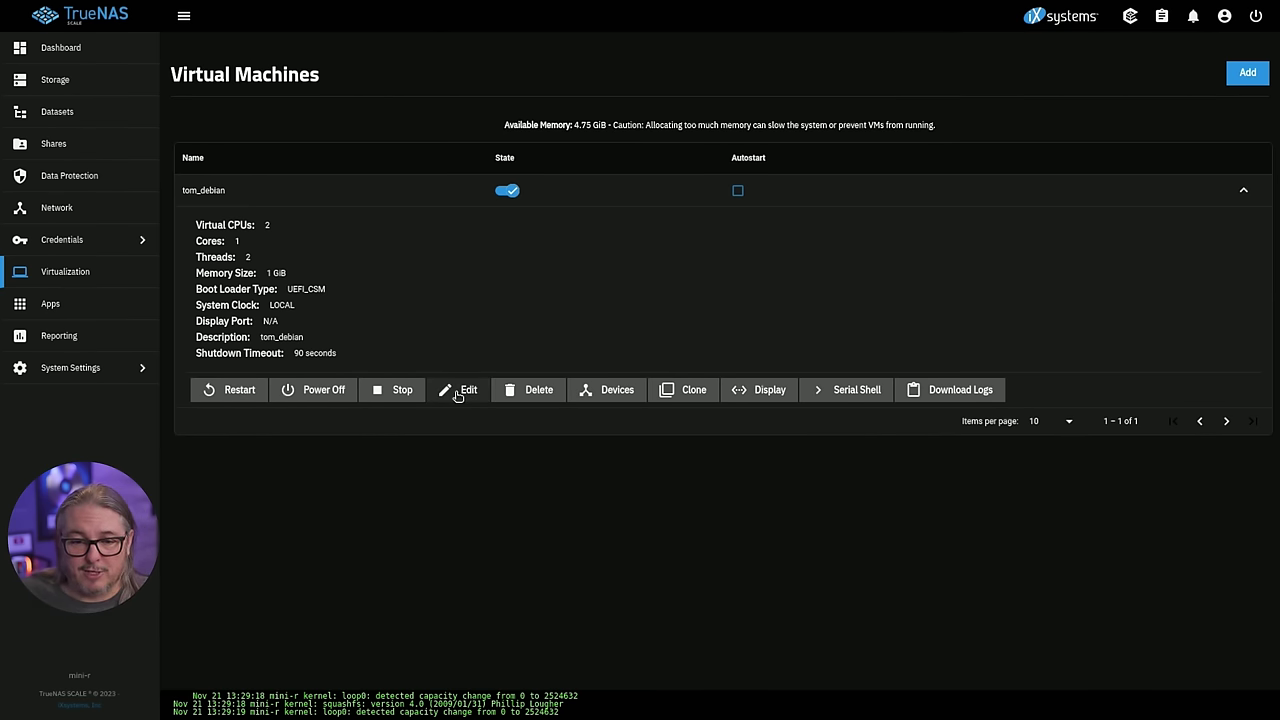
# Open the Debian VM's NIC device settings and close them unchanged
pyautogui.click(606, 392)
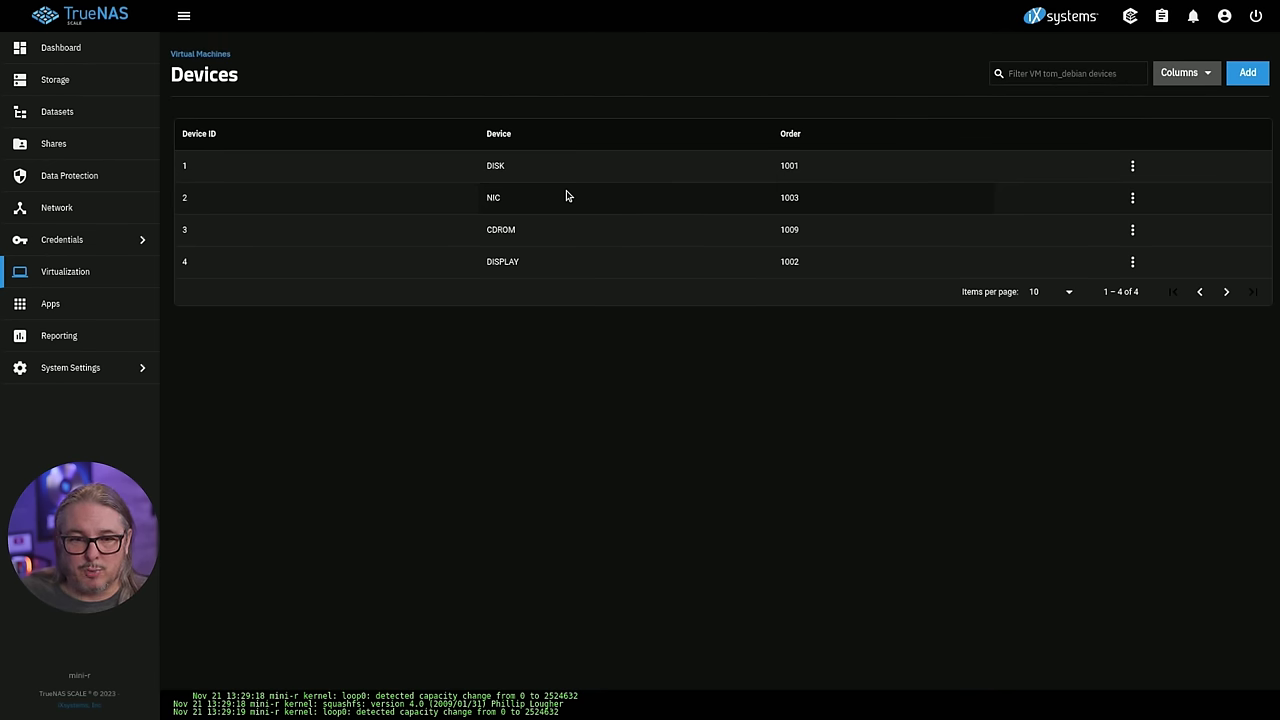
pyautogui.click(1133, 199)
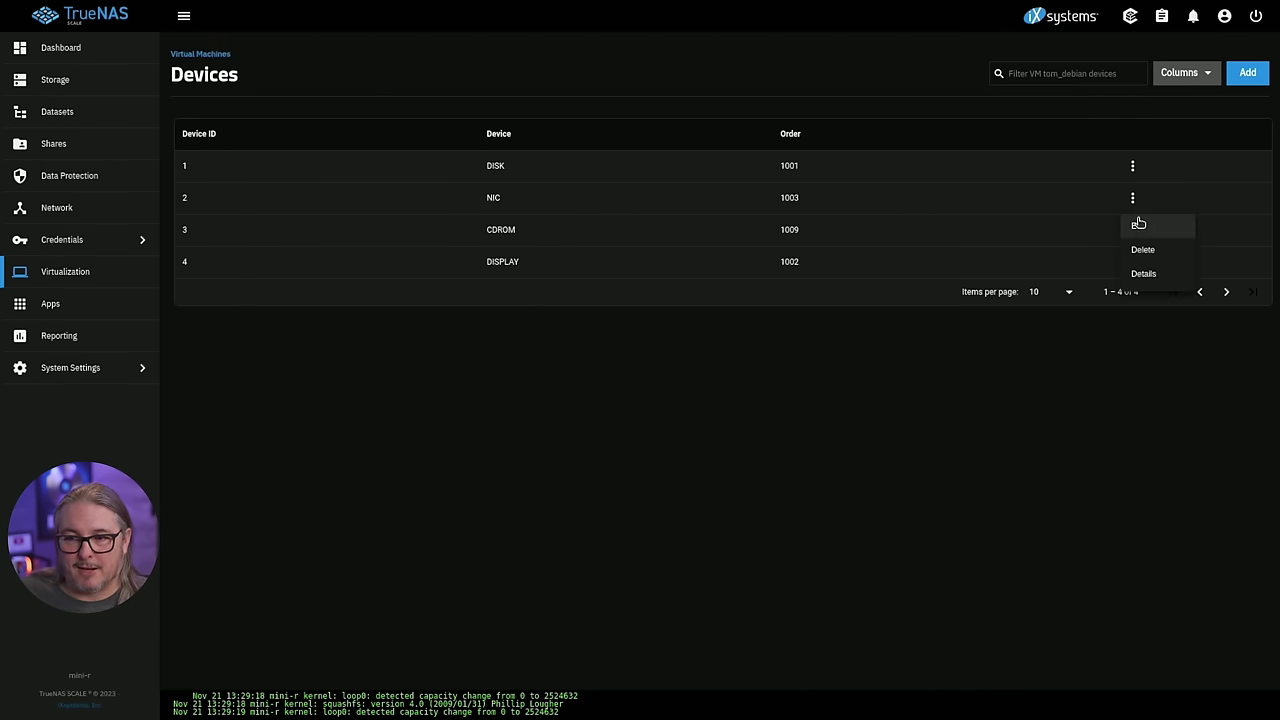
pyautogui.click(1138, 223)
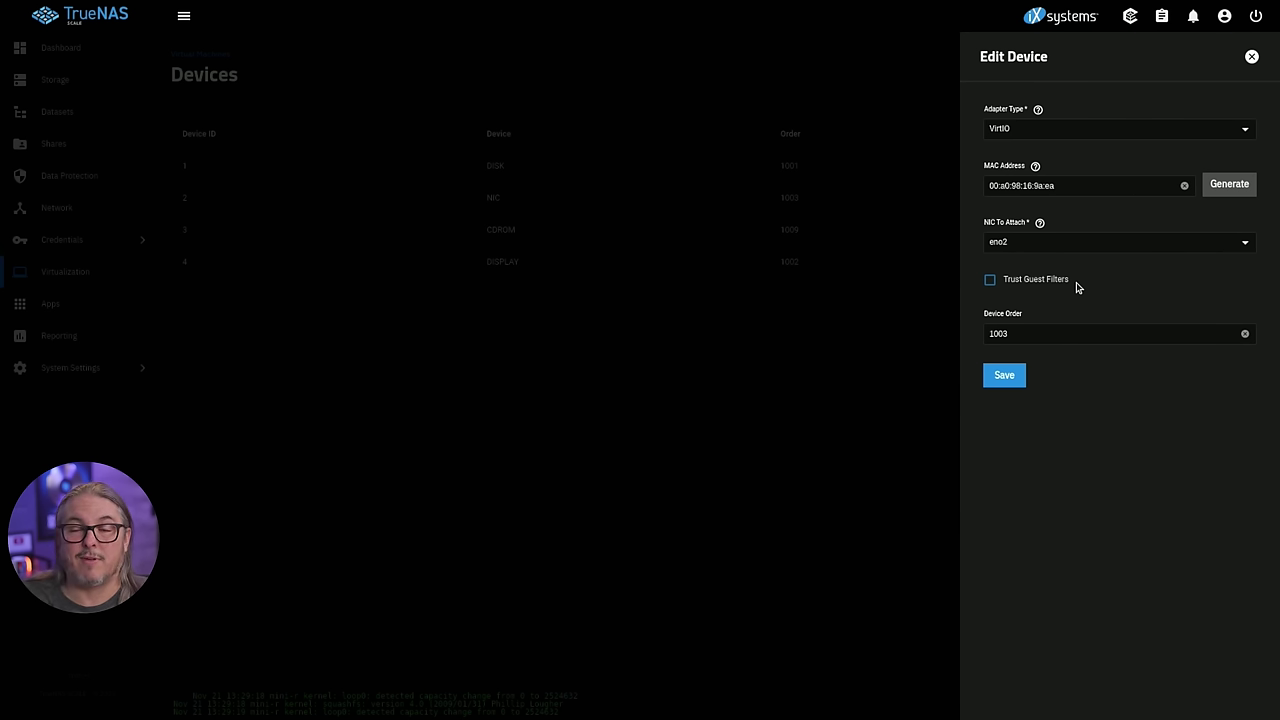
pyautogui.click(247, 338)
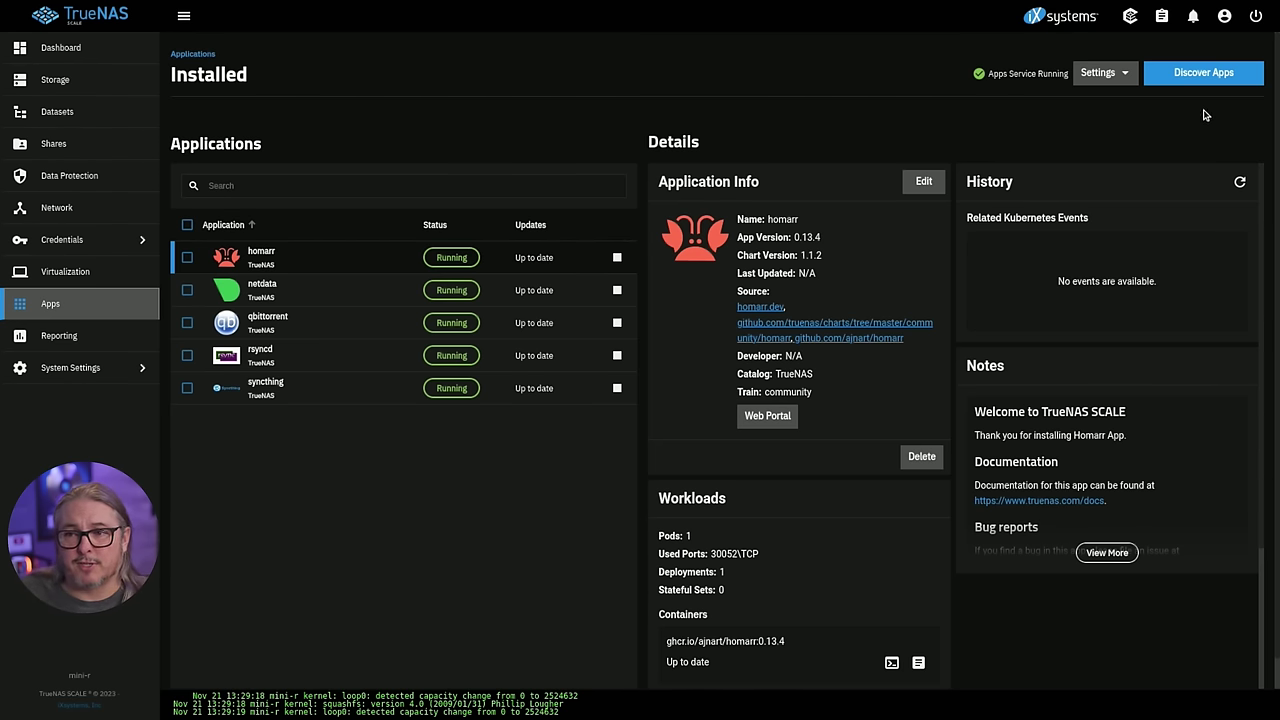
pyautogui.click(1210, 79)
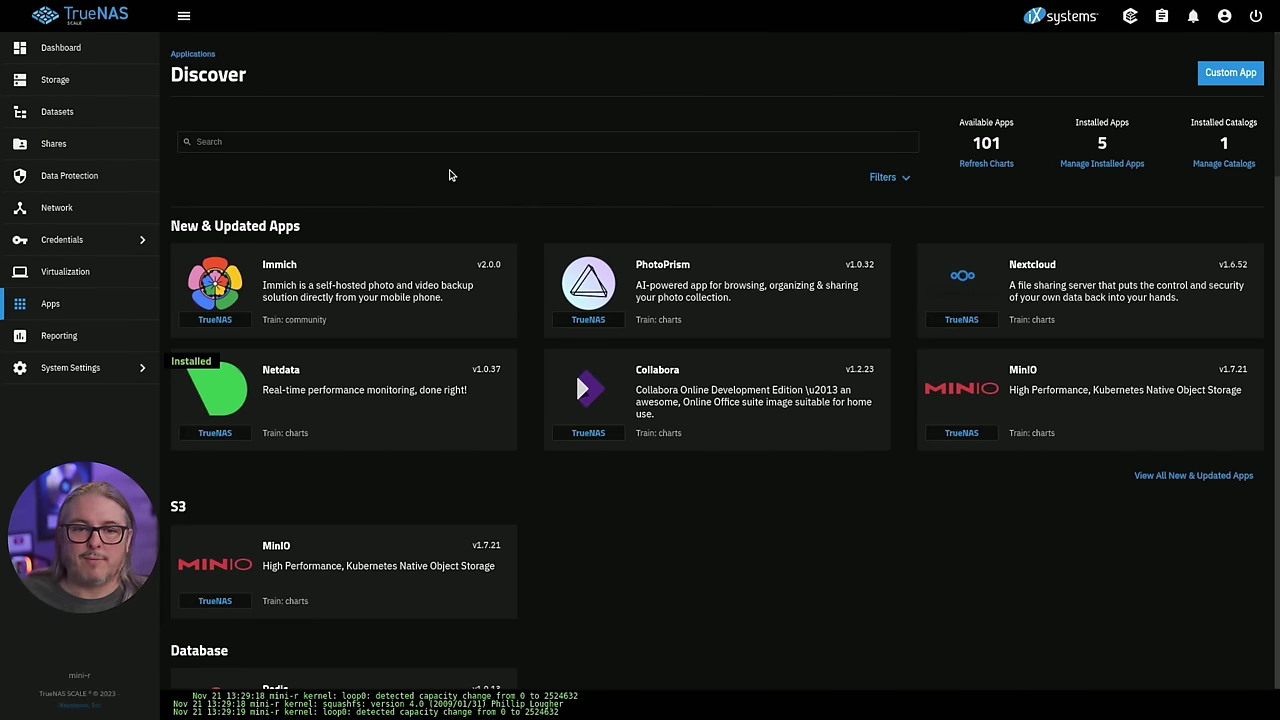
pyautogui.click(388, 143)
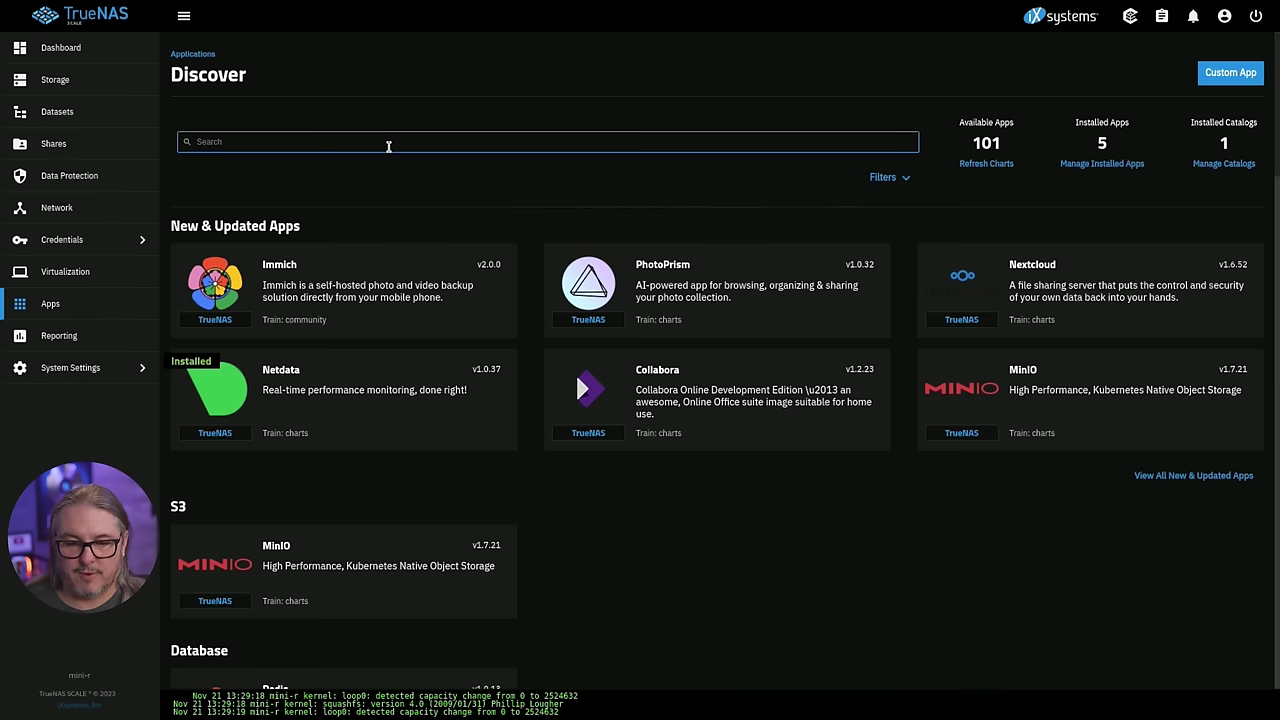
pyautogui.write('mini')
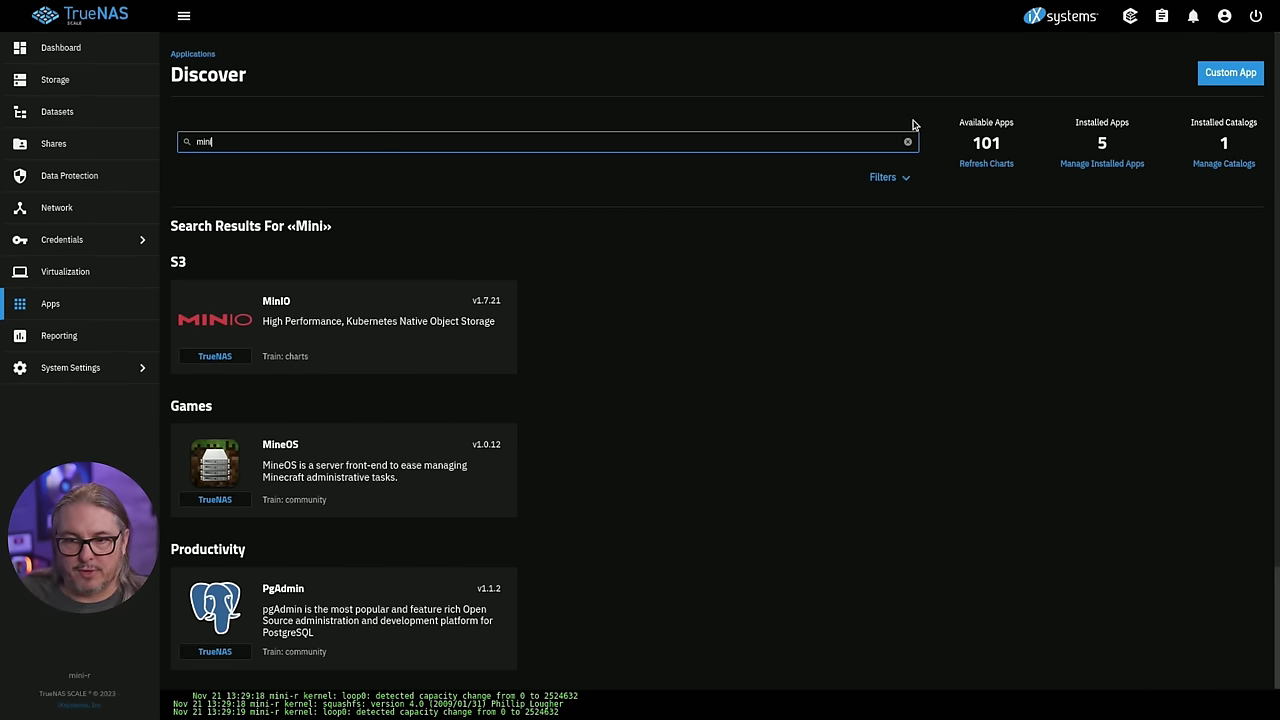
pyautogui.scroll(-3, 550, 337)
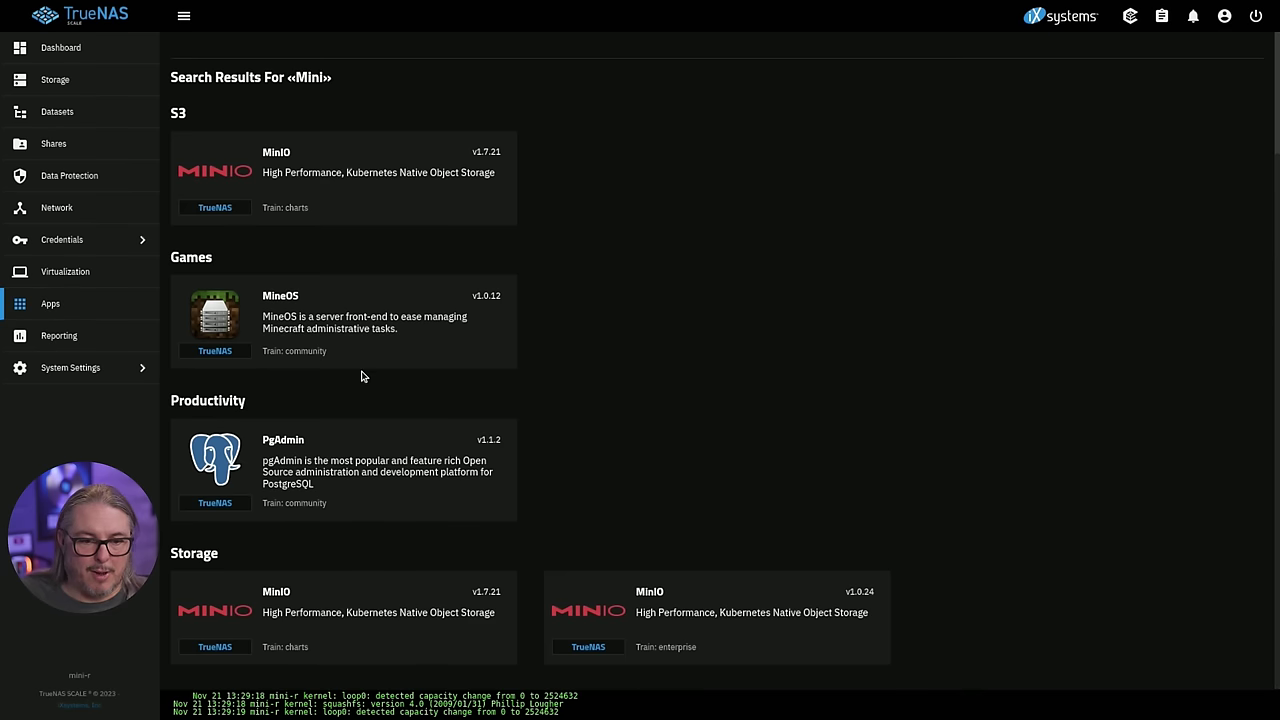
pyautogui.scroll(3, 460, 423)
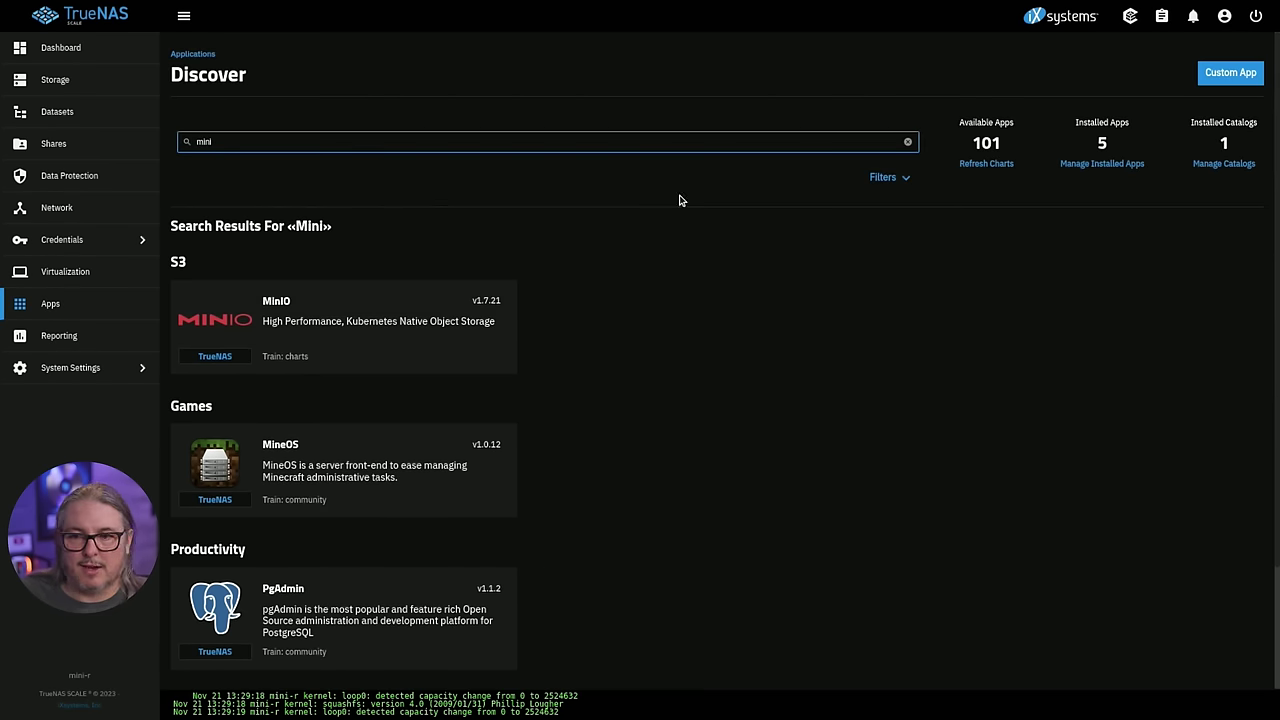
pyautogui.click(908, 141)
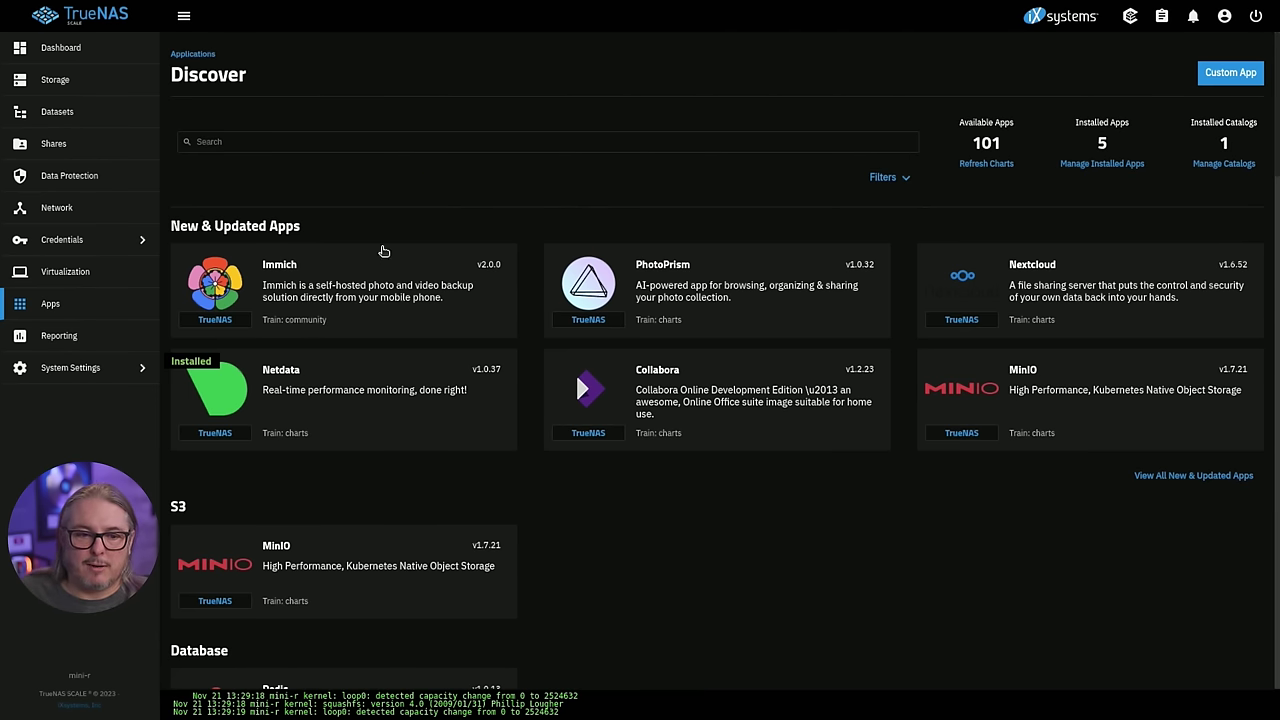
pyautogui.click(1165, 478)
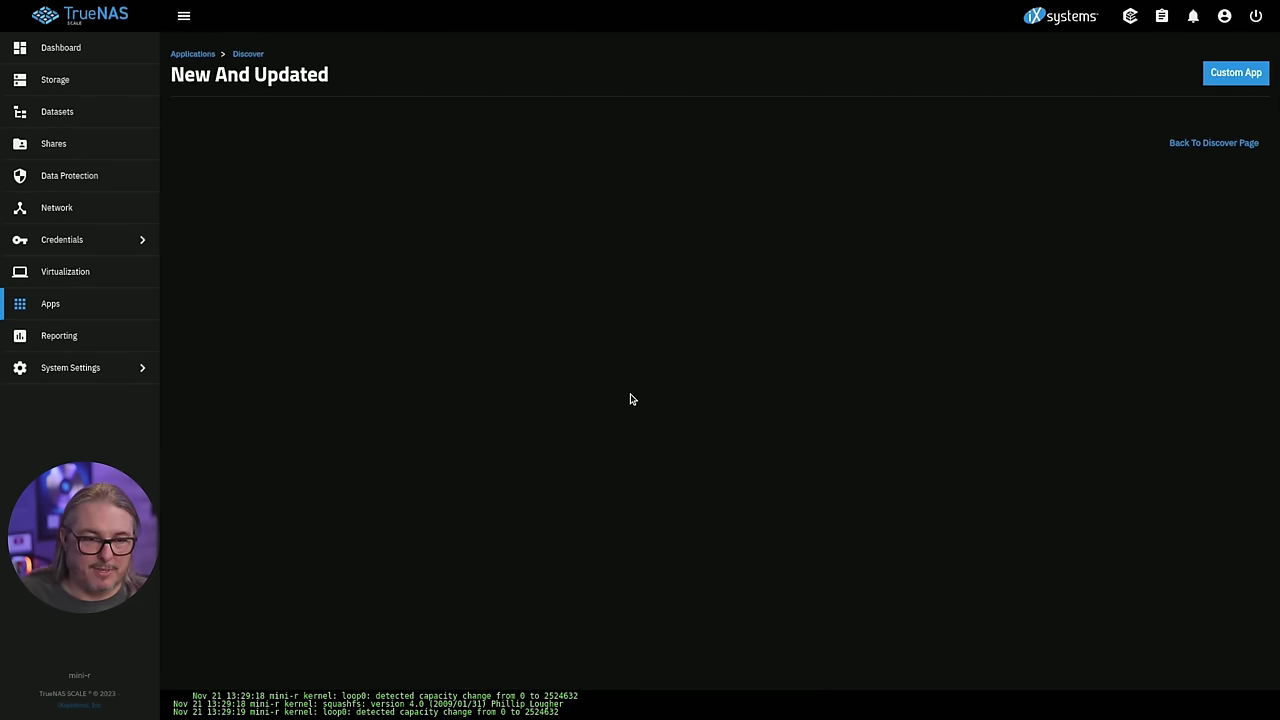
pyautogui.scroll(-10, 630, 399)
pyautogui.scroll(9, 216, 134)
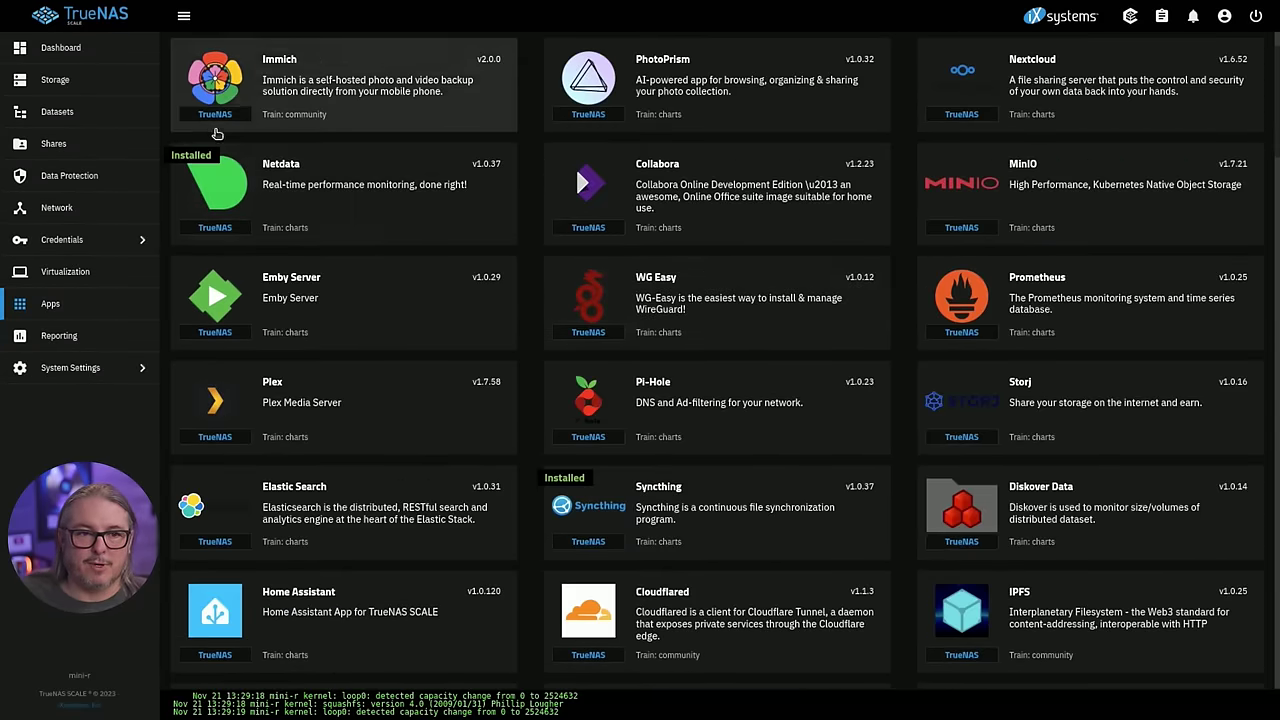
pyautogui.scroll(2, 216, 134)
pyautogui.click(210, 56)
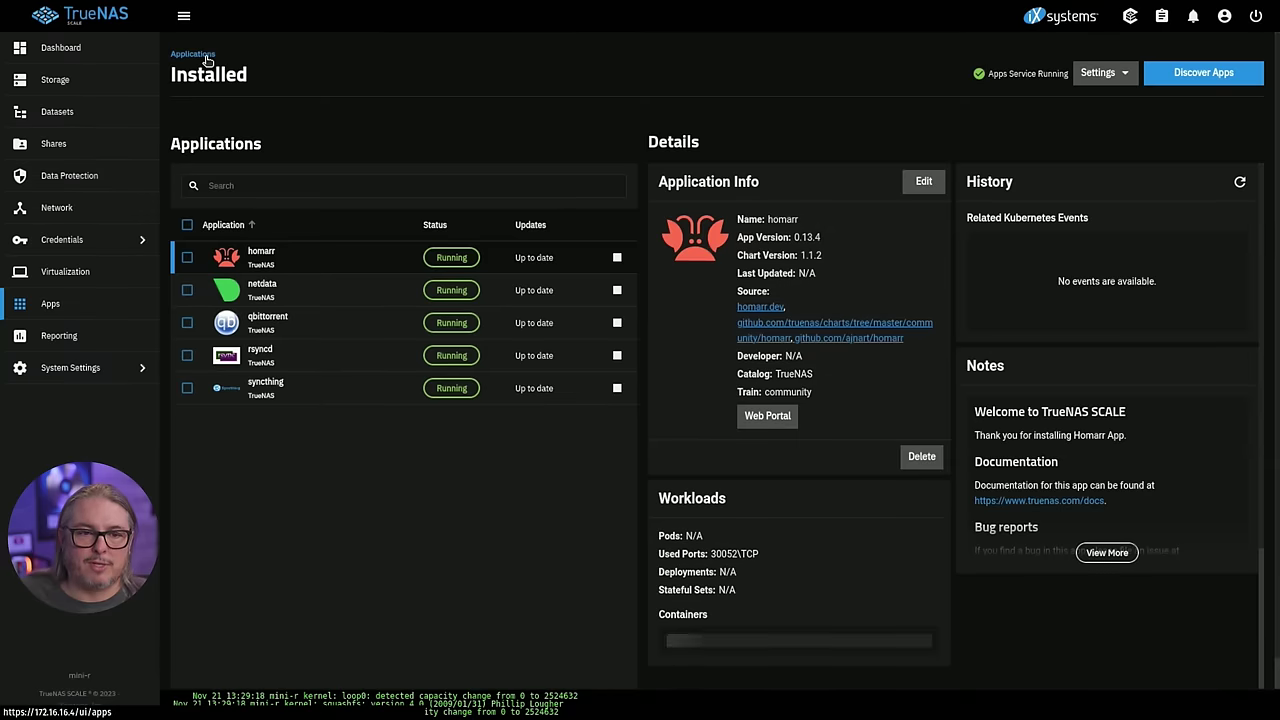
pyautogui.click(1210, 73)
pyautogui.click(885, 177)
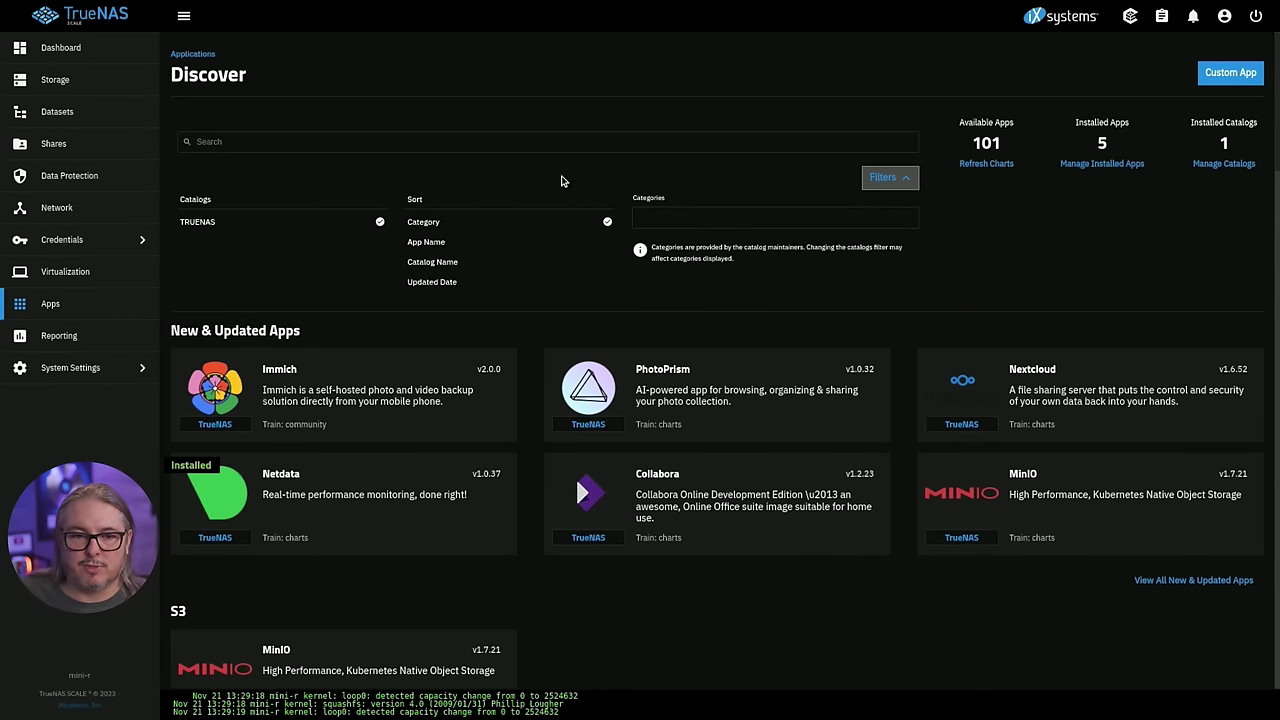
pyautogui.click(443, 245)
pyautogui.click(433, 264)
pyautogui.click(432, 283)
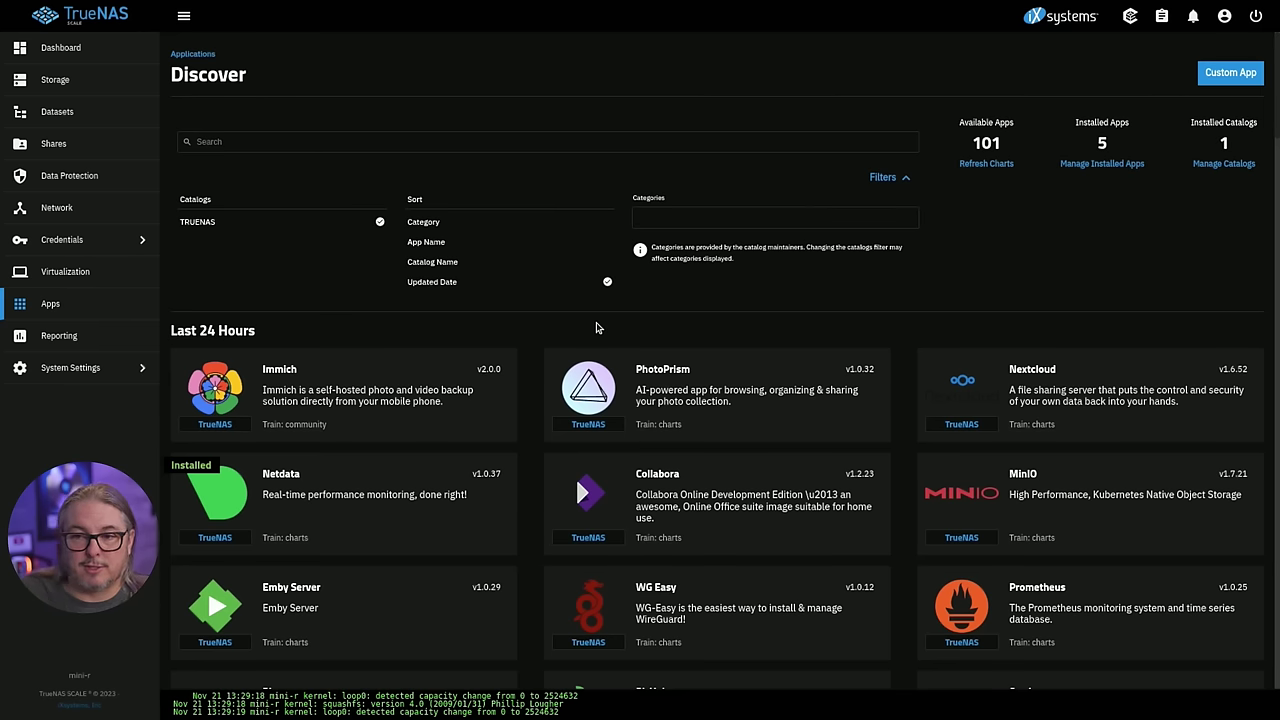
pyautogui.click(440, 242)
pyautogui.click(443, 265)
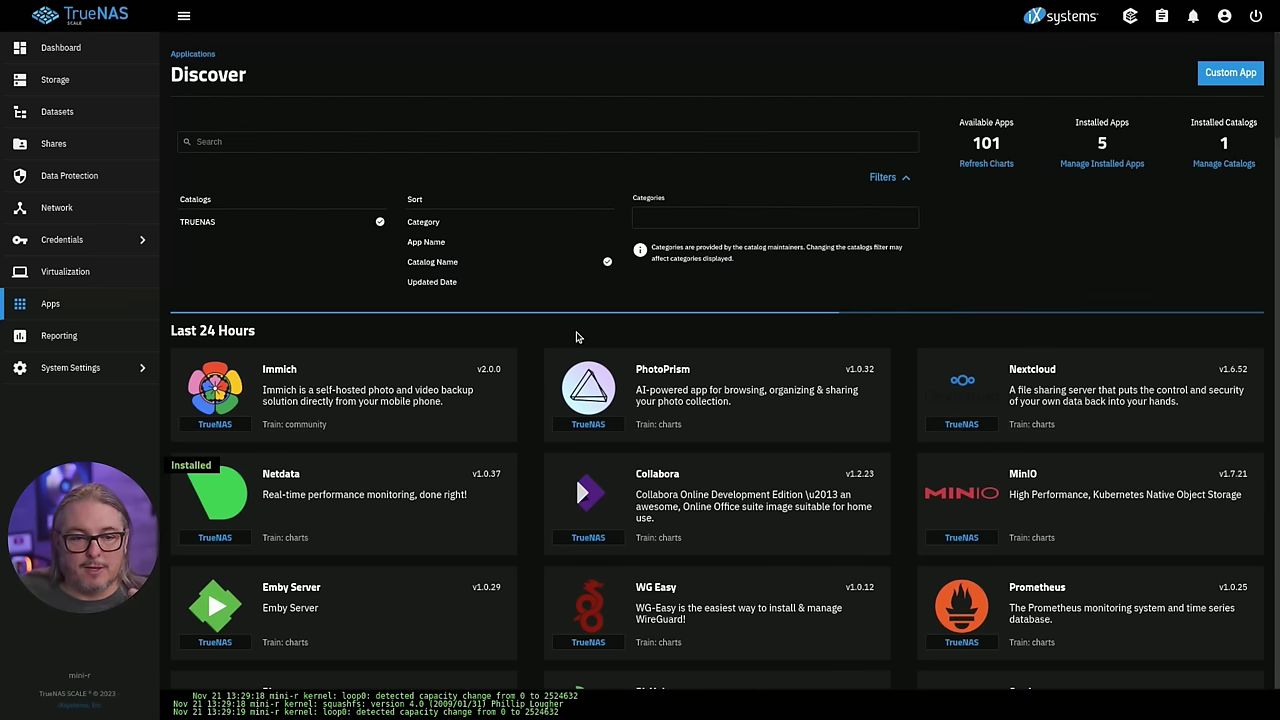
pyautogui.scroll(-10, 469, 392)
pyautogui.scroll(-15, 469, 392)
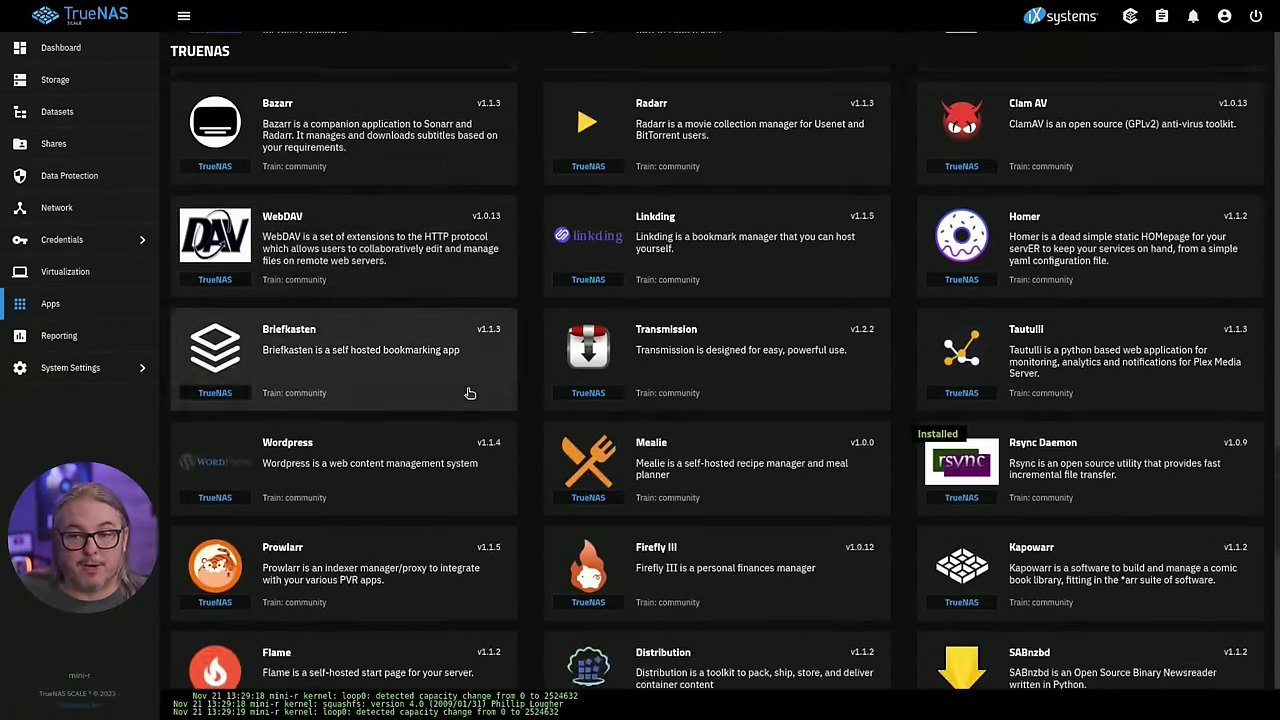
pyautogui.scroll(-5, 469, 392)
# Open the installed rsyncd app's Edit form
pyautogui.click(50, 303)
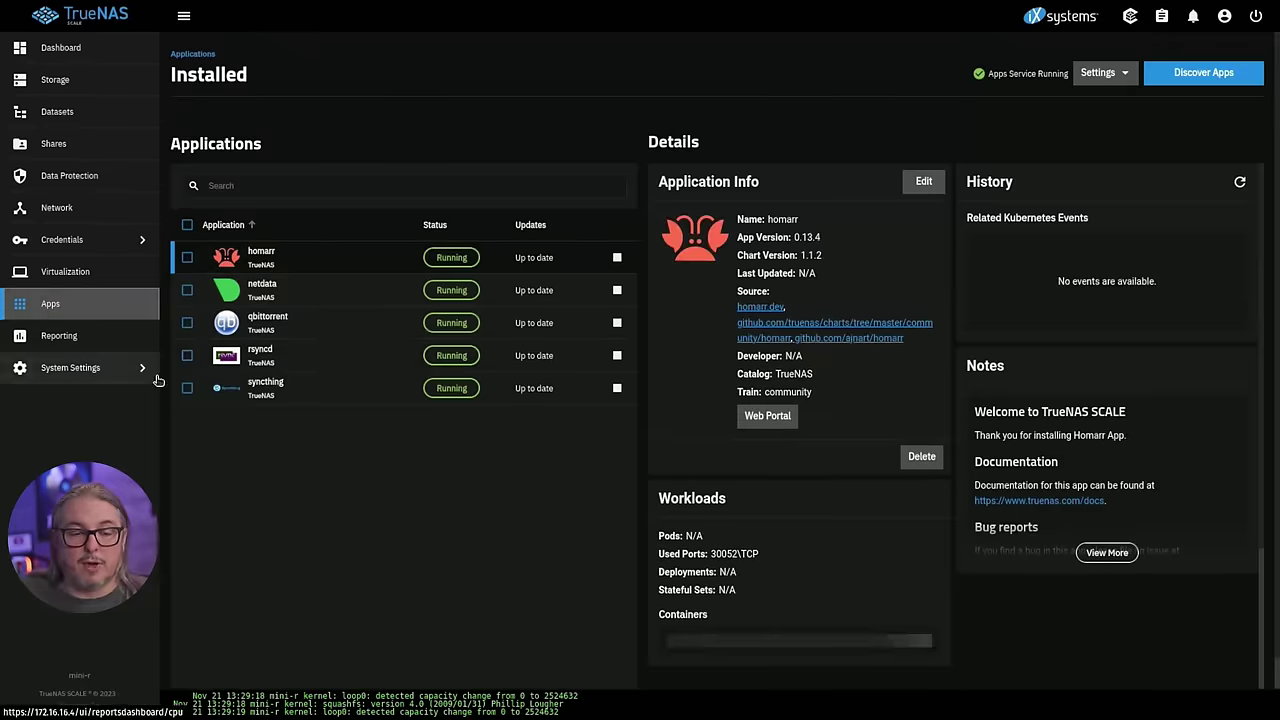
pyautogui.click(307, 361)
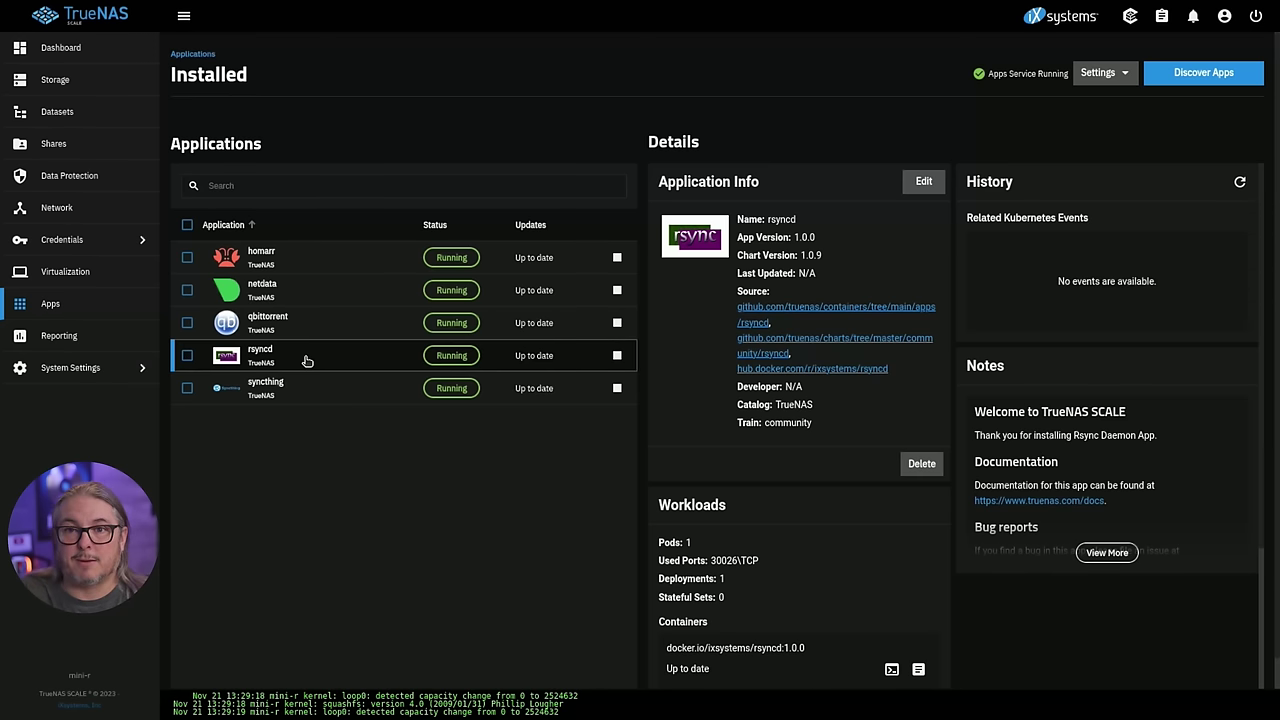
pyautogui.click(923, 181)
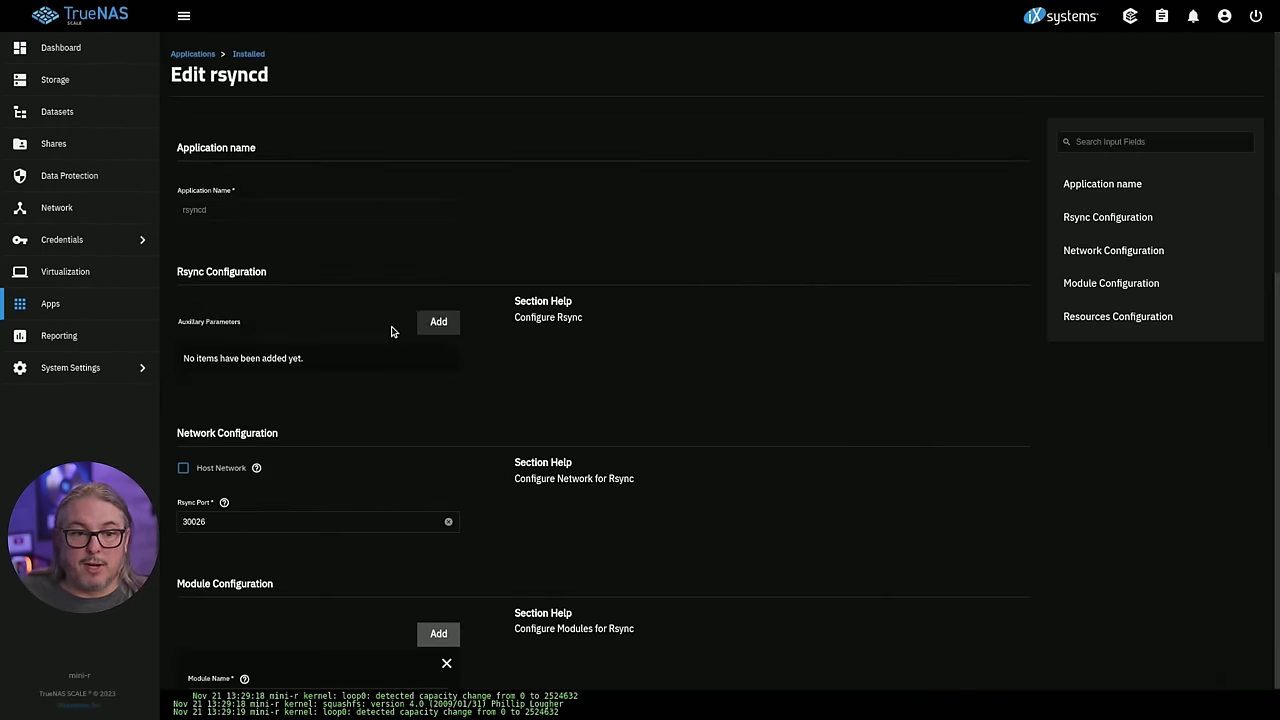
# Scroll through the rsyncd module settings, noting allowed host 172.16.16.30, without changing anything
pyautogui.scroll(-4, 374, 340)
pyautogui.scroll(-3, 548, 513)
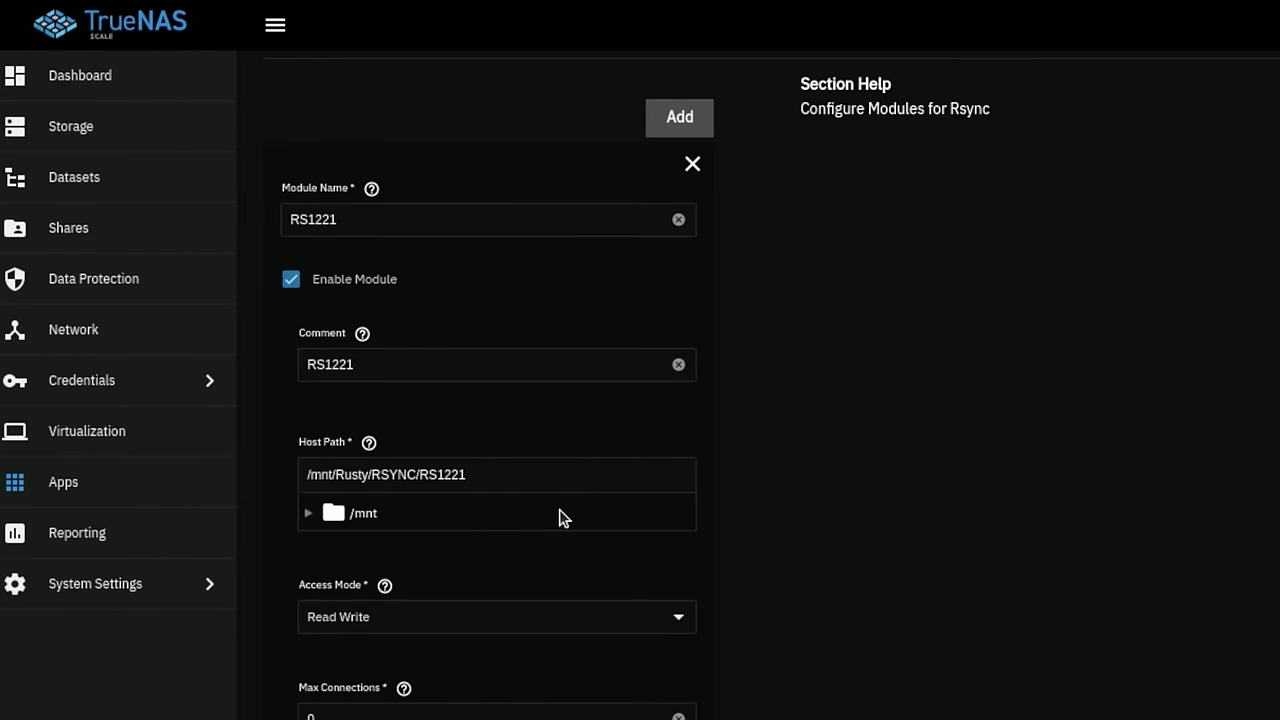
pyautogui.scroll(3, 358, 443)
pyautogui.scroll(-3, 457, 471)
pyautogui.scroll(-3, 548, 503)
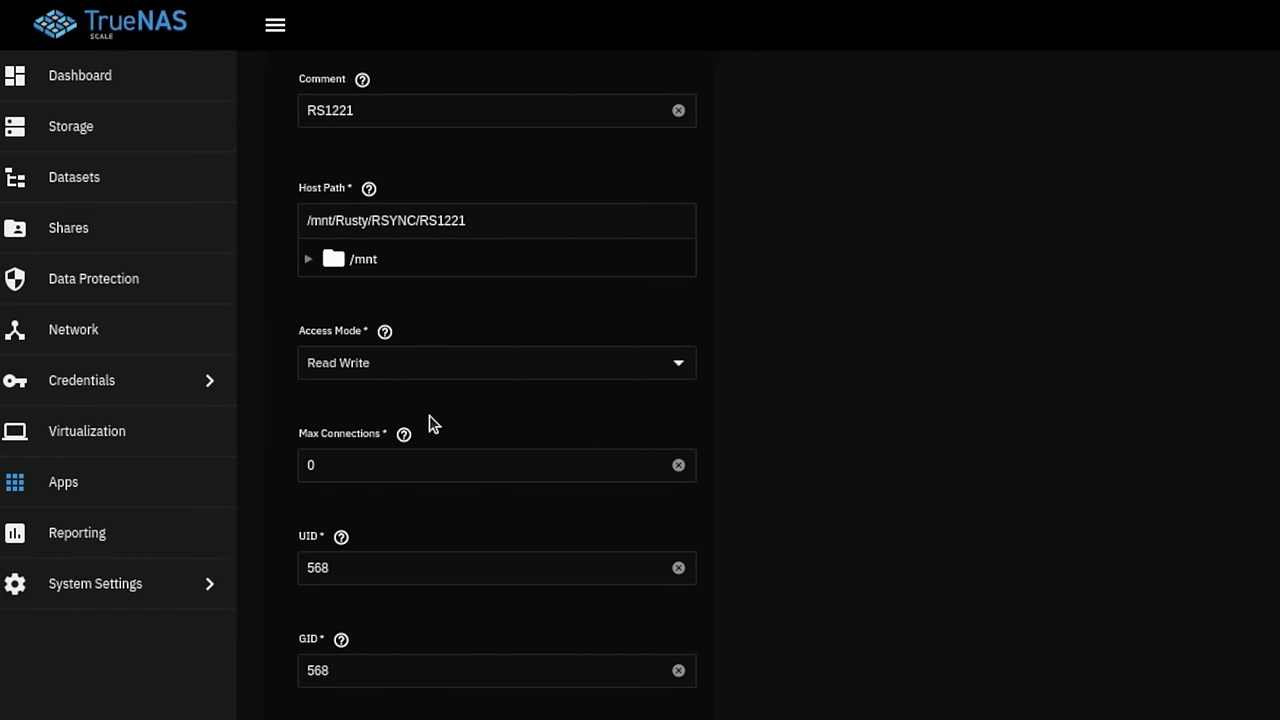
pyautogui.scroll(-5, 463, 623)
pyautogui.moveTo(457, 352); pyautogui.dragTo(251, 357)
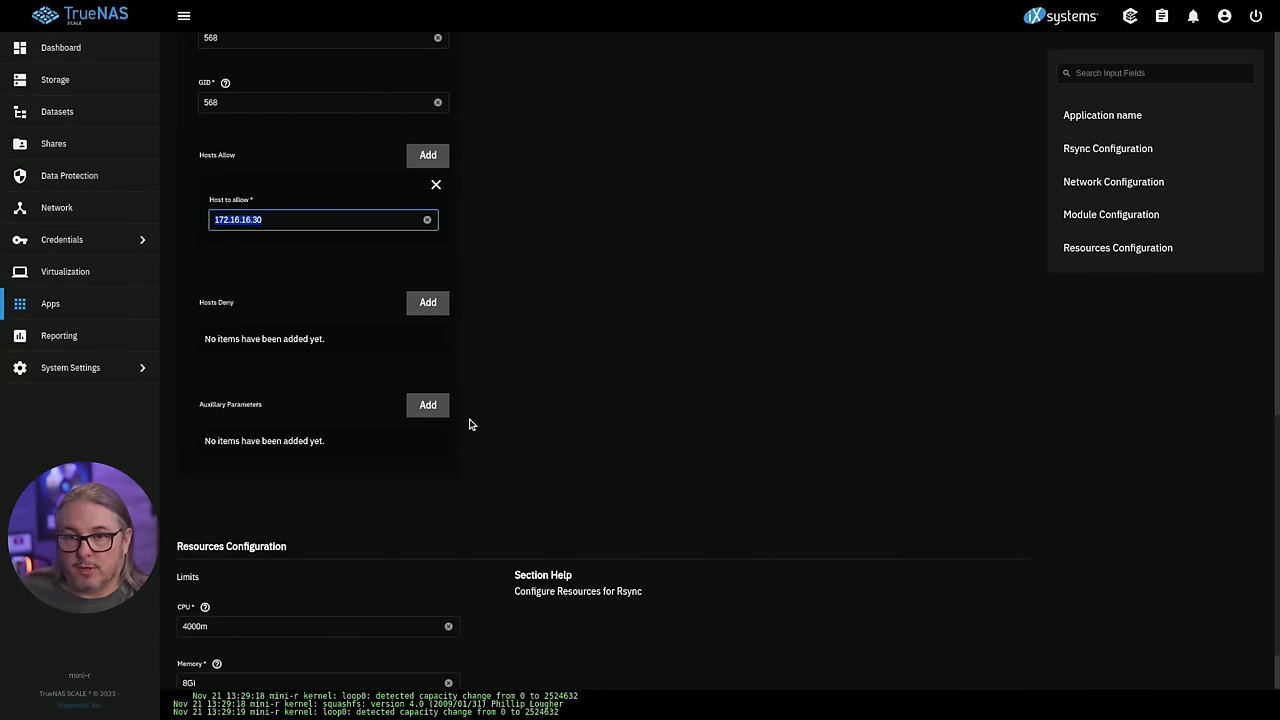
pyautogui.scroll(3, 479, 432)
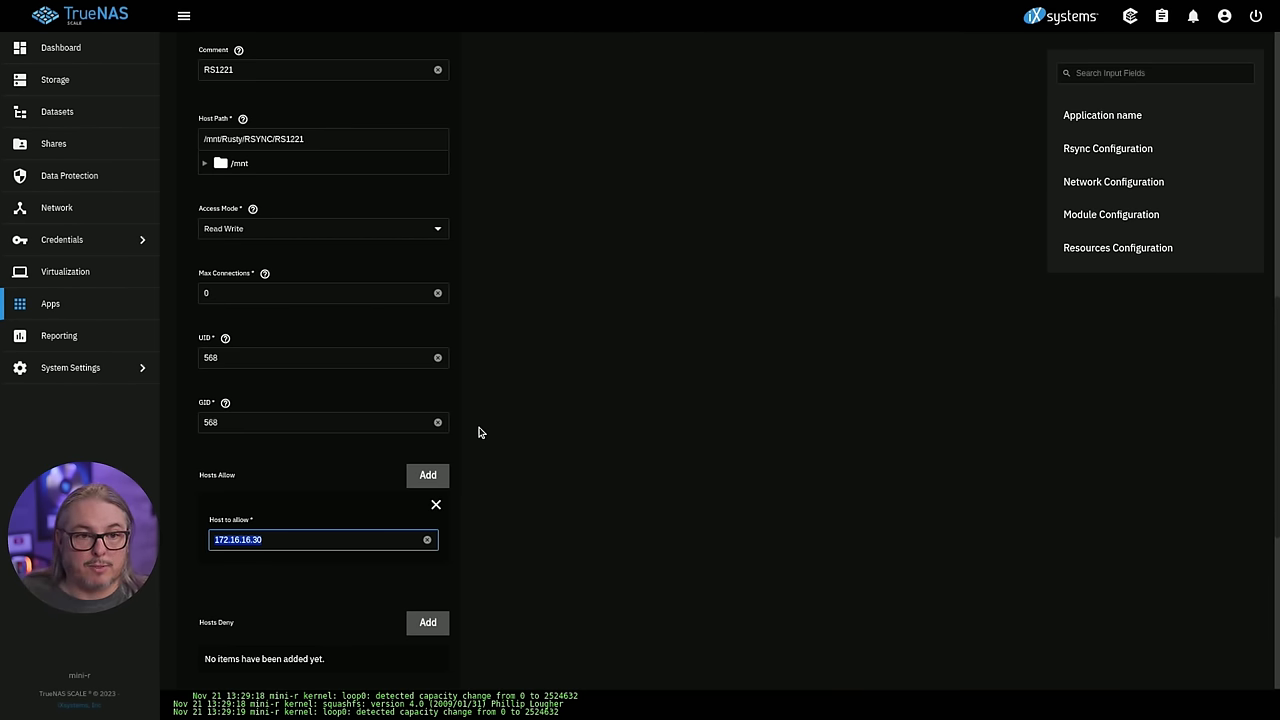
pyautogui.scroll(7, 479, 432)
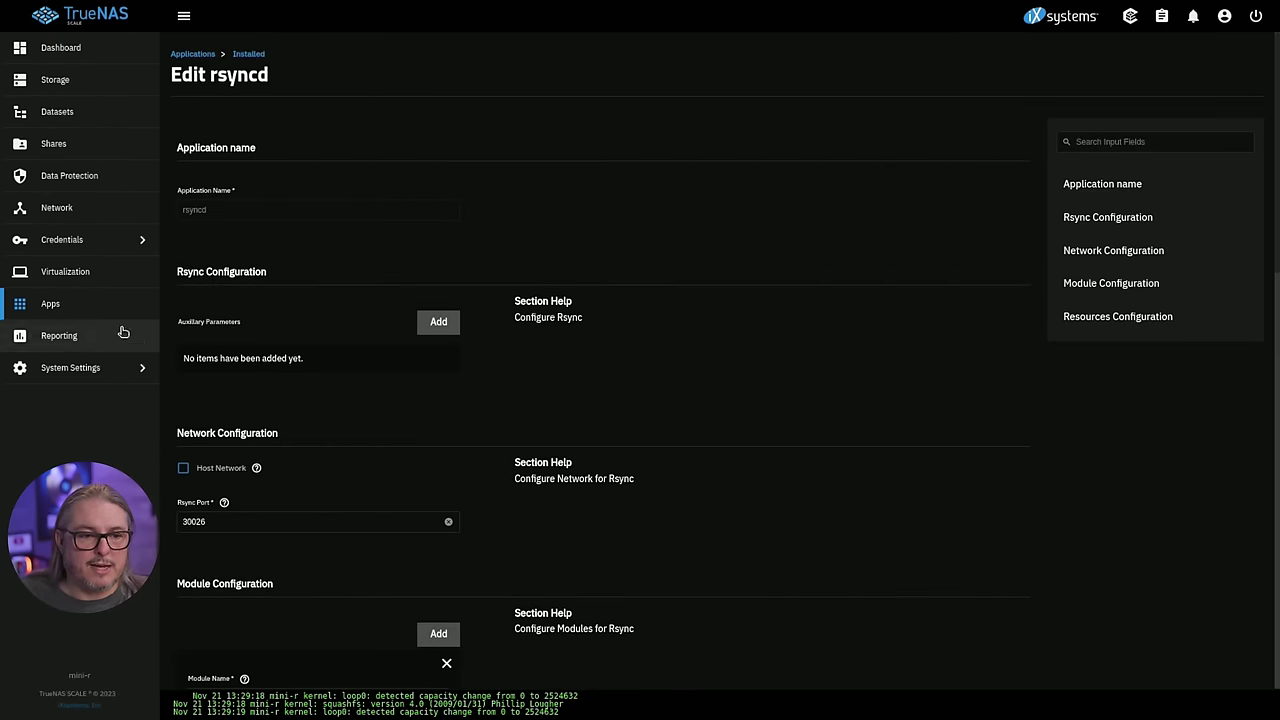
pyautogui.click(58, 304)
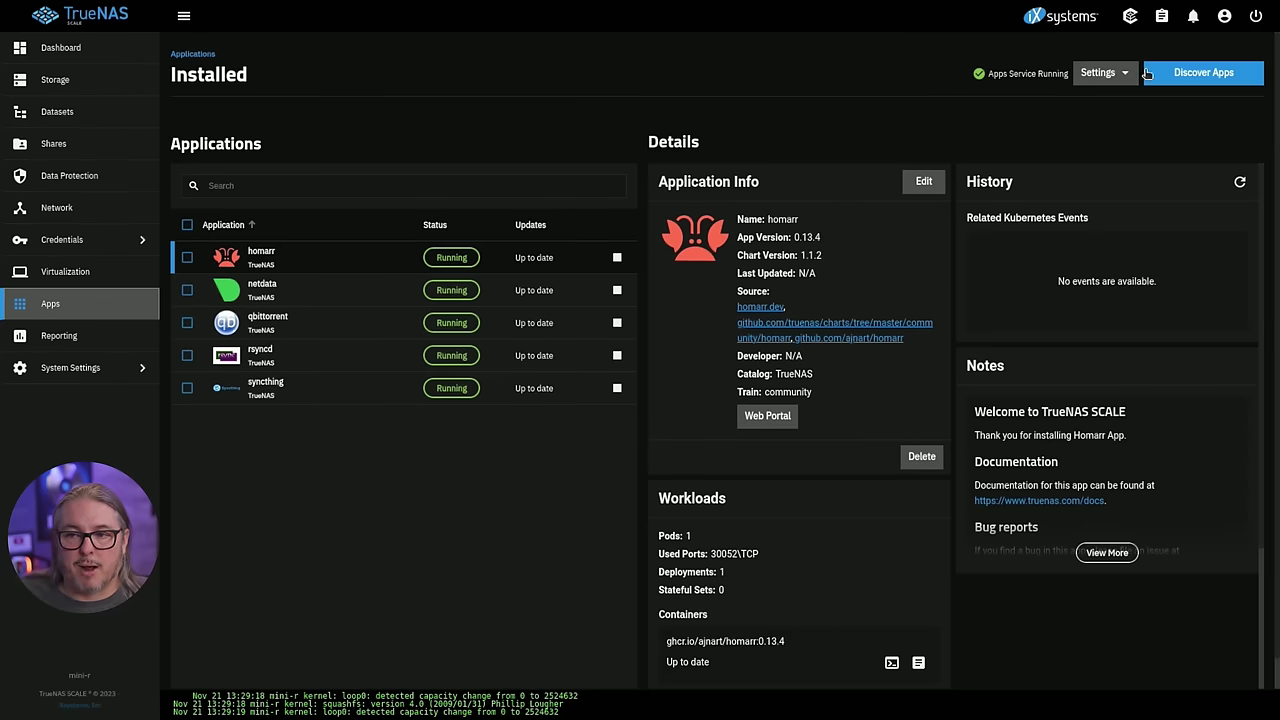
pyautogui.click(1203, 72)
pyautogui.click(386, 143)
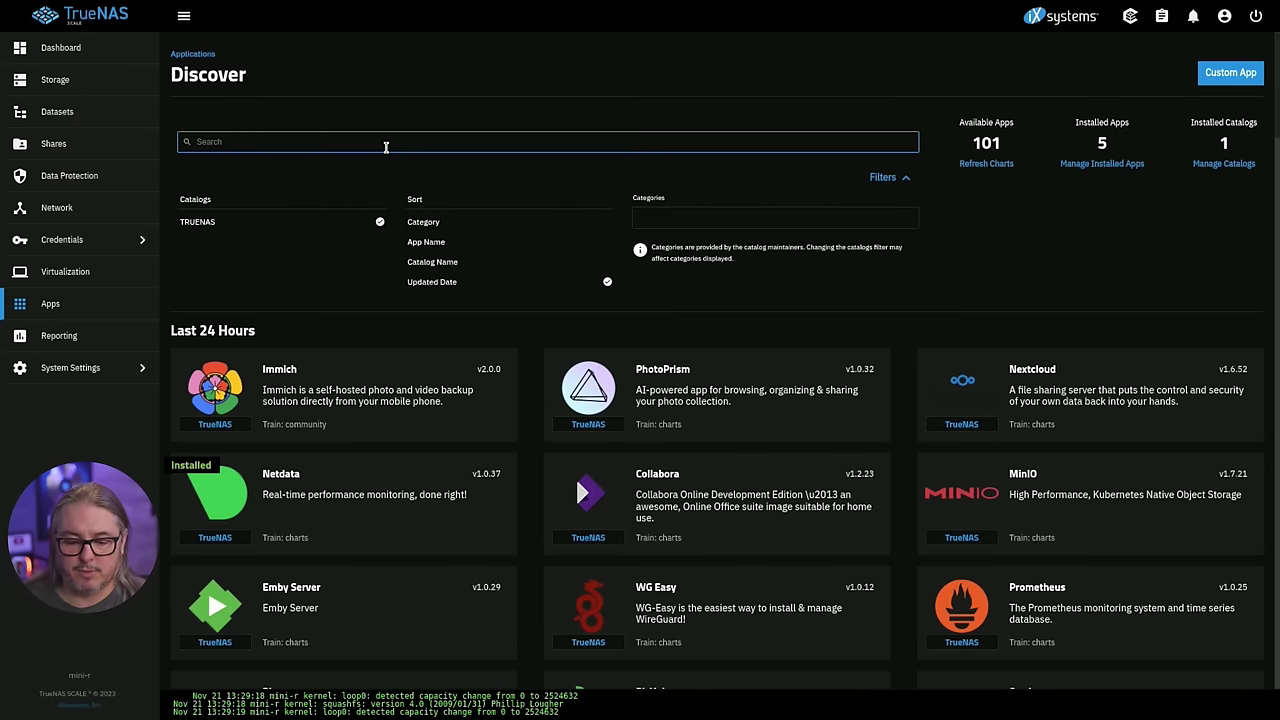
pyautogui.write('mini')
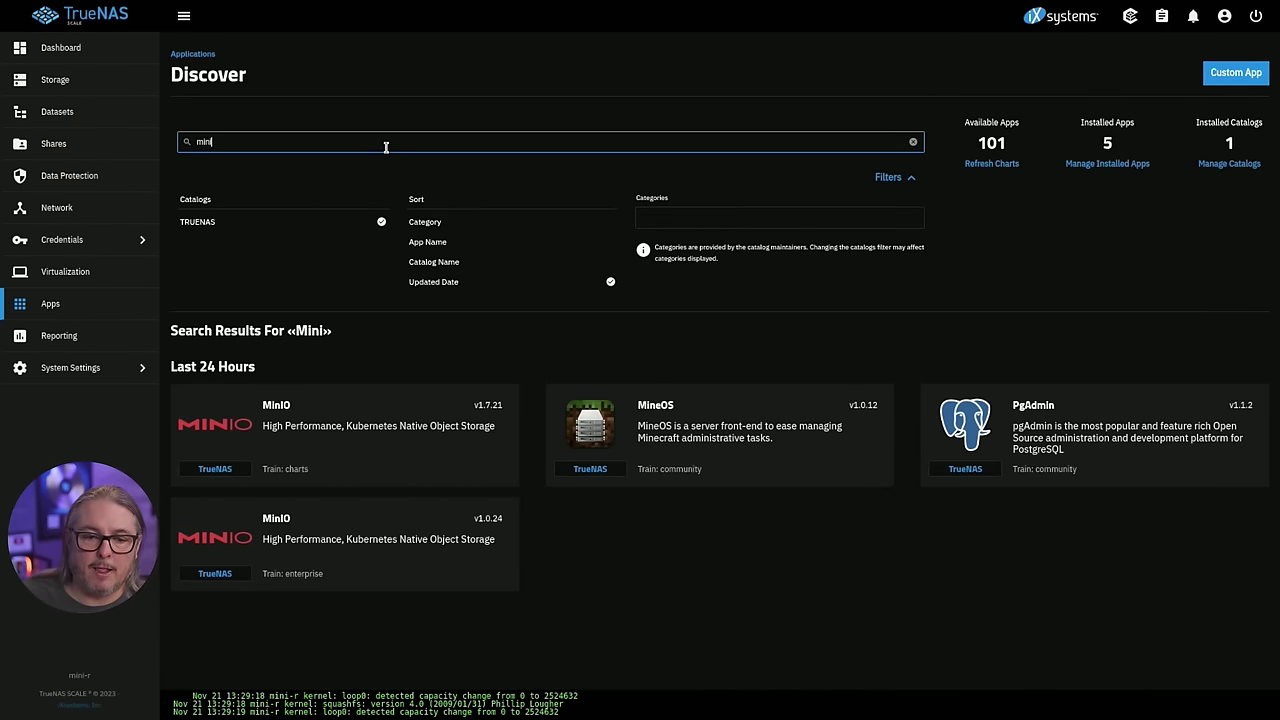
pyautogui.click(365, 433)
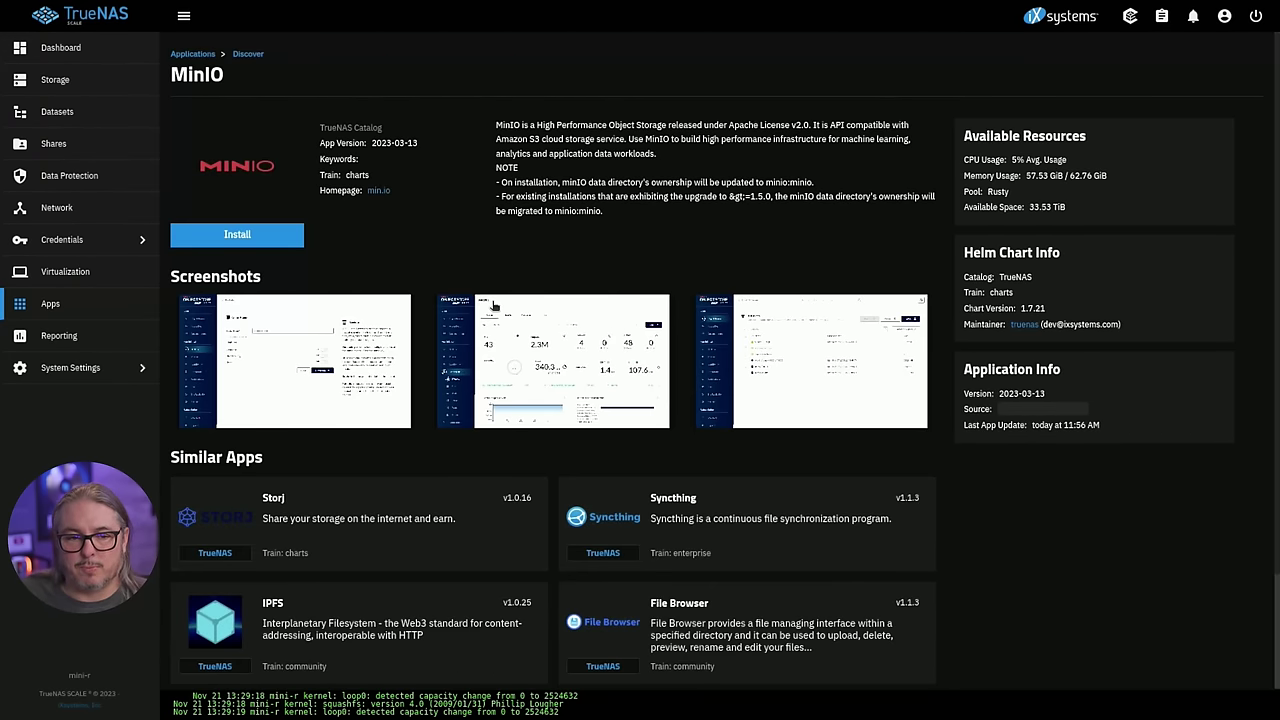
pyautogui.click(229, 233)
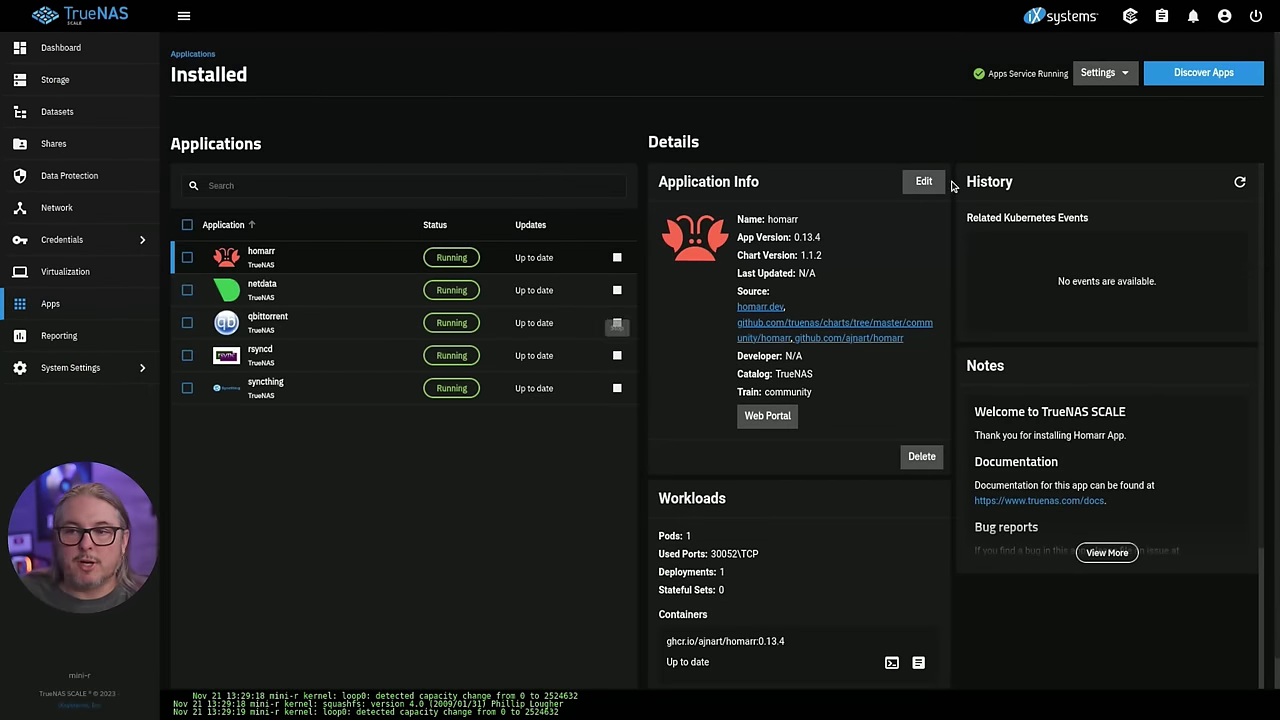
# Open the apps Advanced (Kubernetes) Settings and close them unchanged
pyautogui.click(1120, 75)
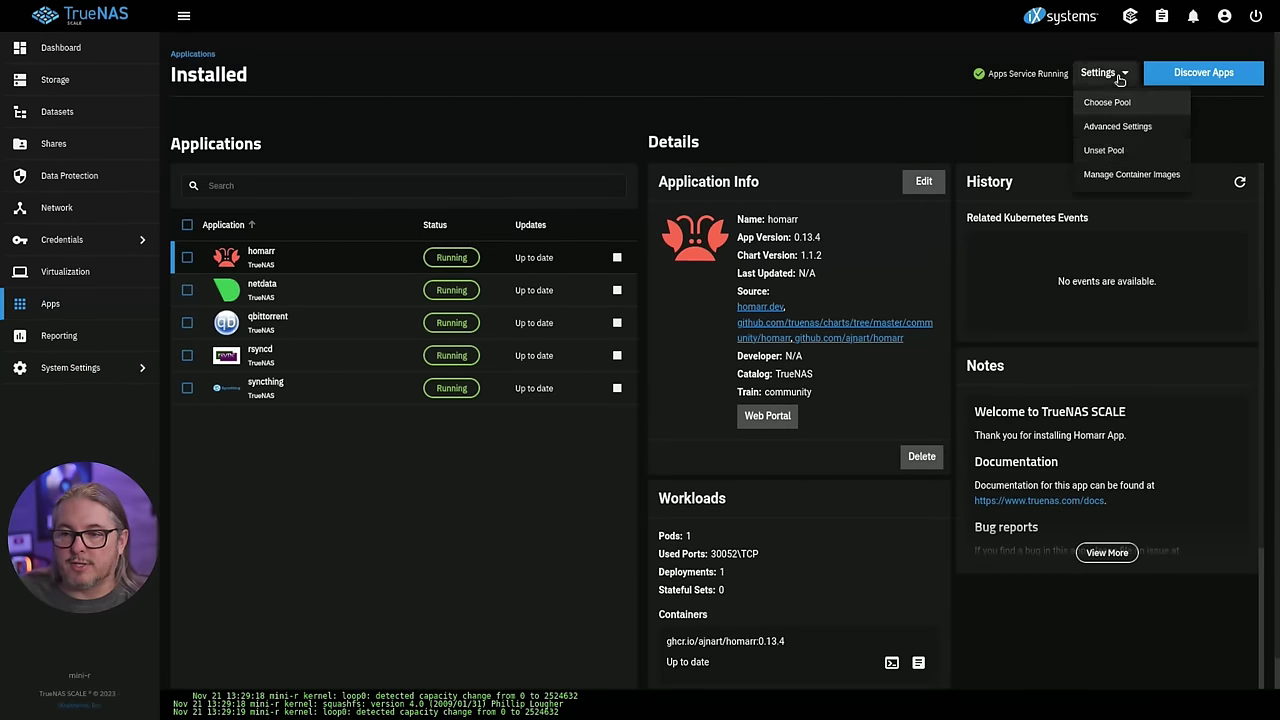
pyautogui.click(1146, 128)
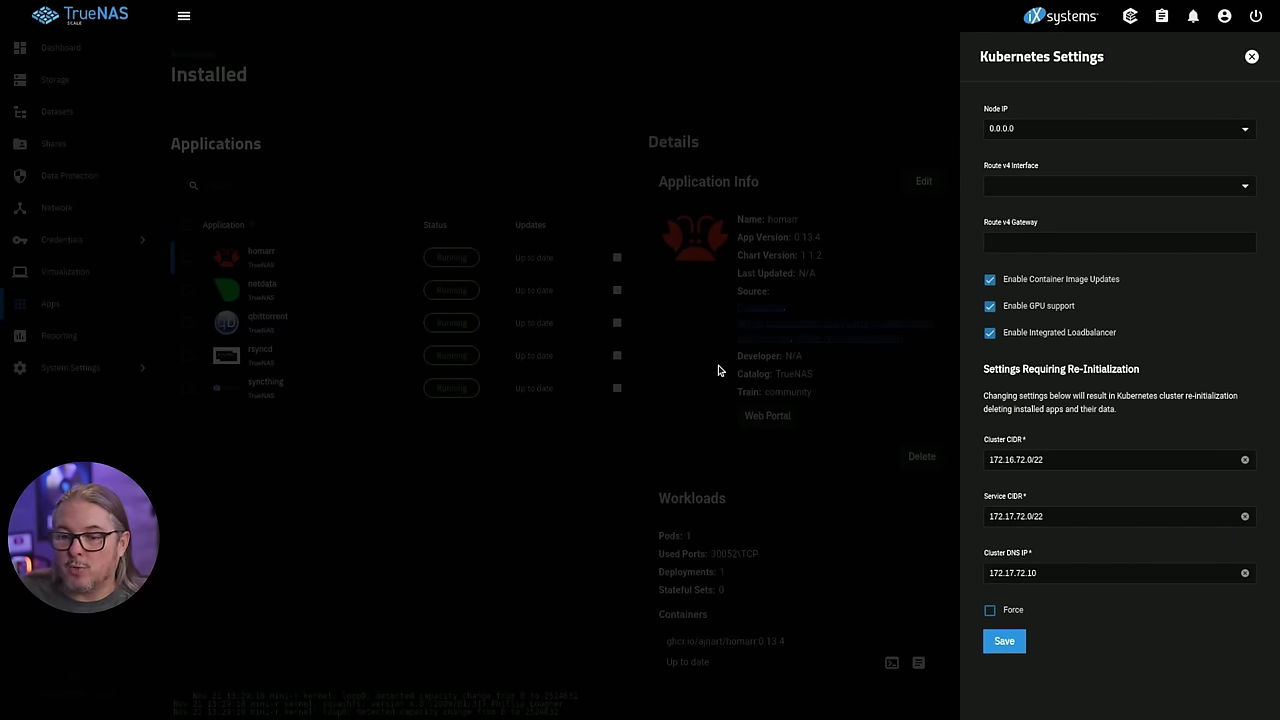
pyautogui.click(372, 442)
# Open qbittorrent's Edit form and scroll to its Storage Configuration paths
pyautogui.click(311, 323)
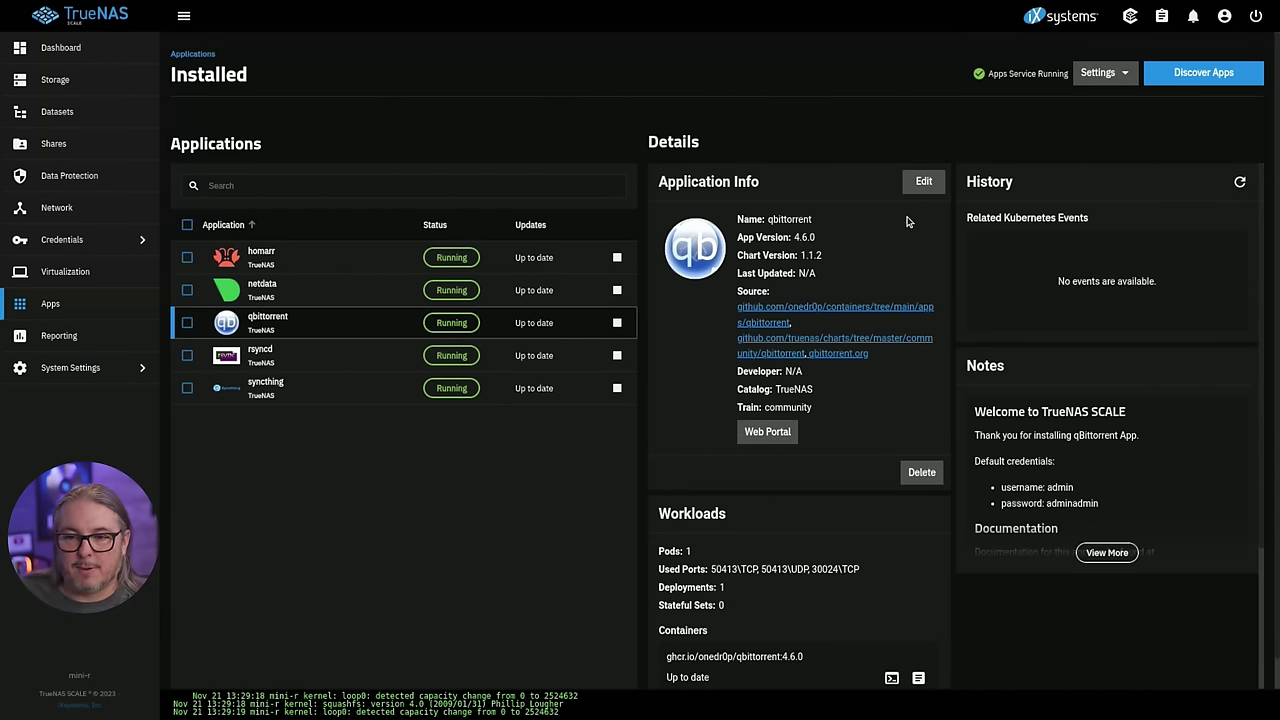
pyautogui.click(925, 182)
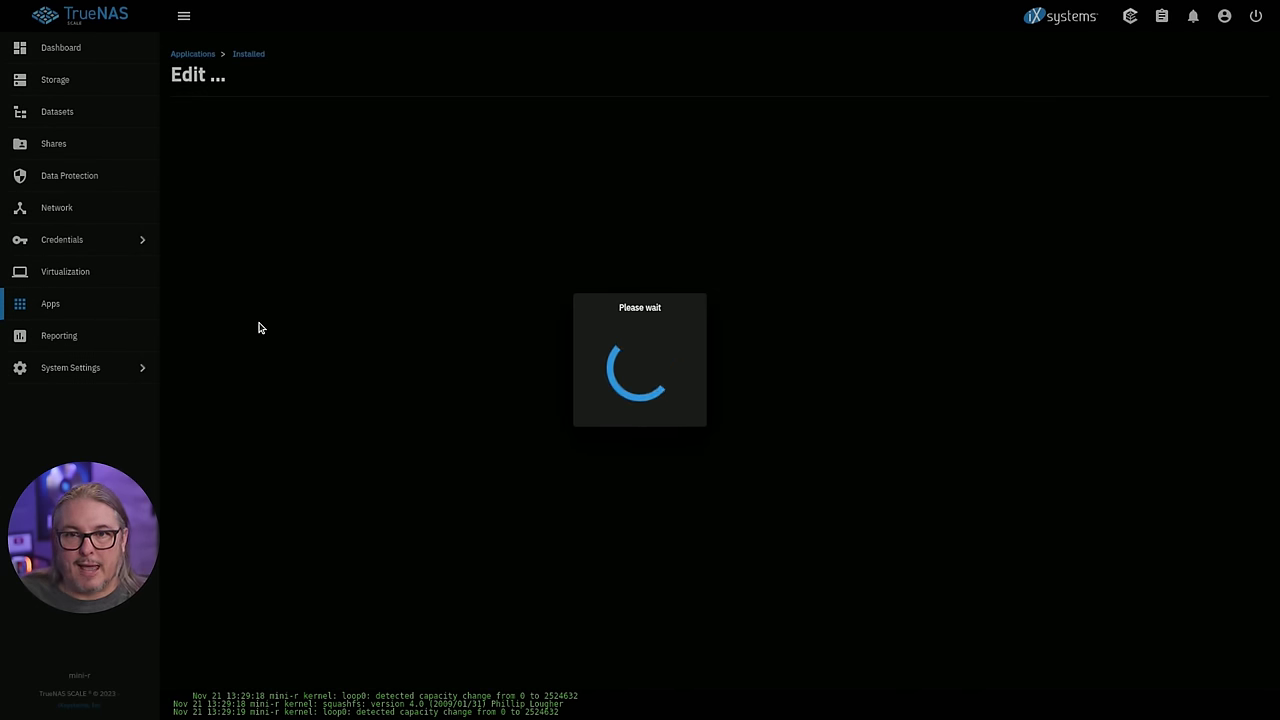
pyautogui.scroll(-8, 425, 320)
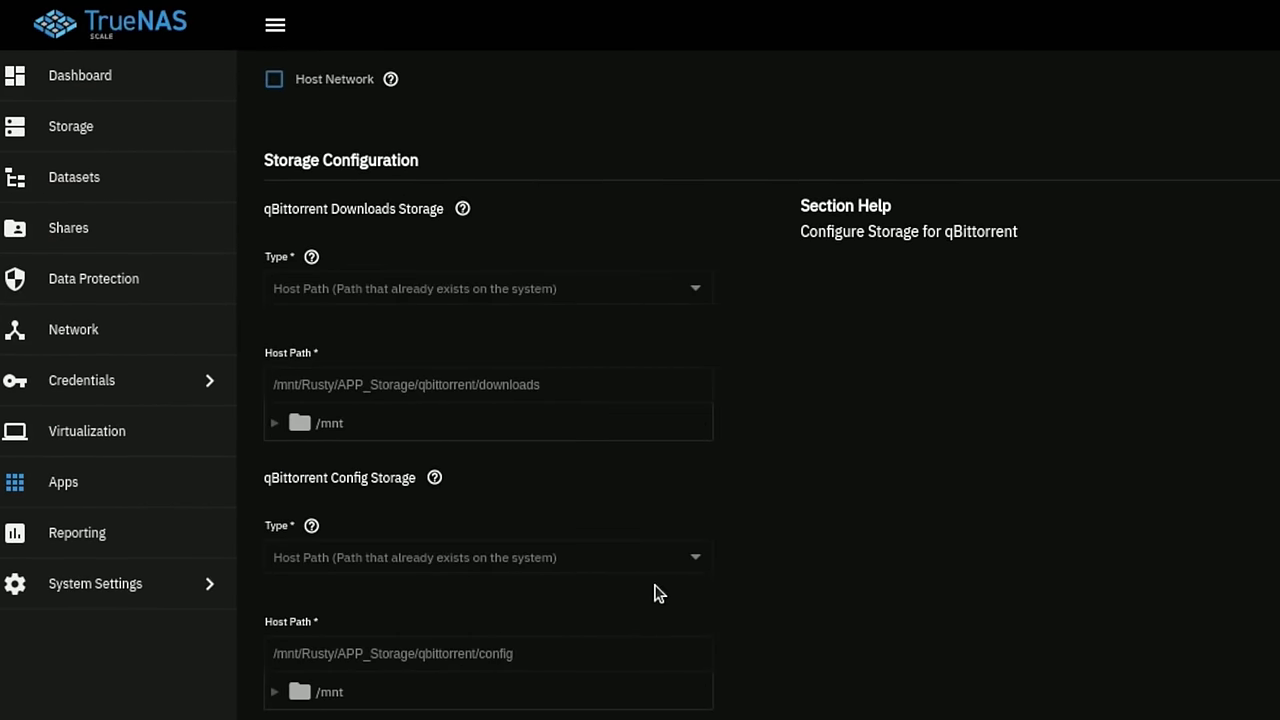
pyautogui.scroll(-3, 637, 603)
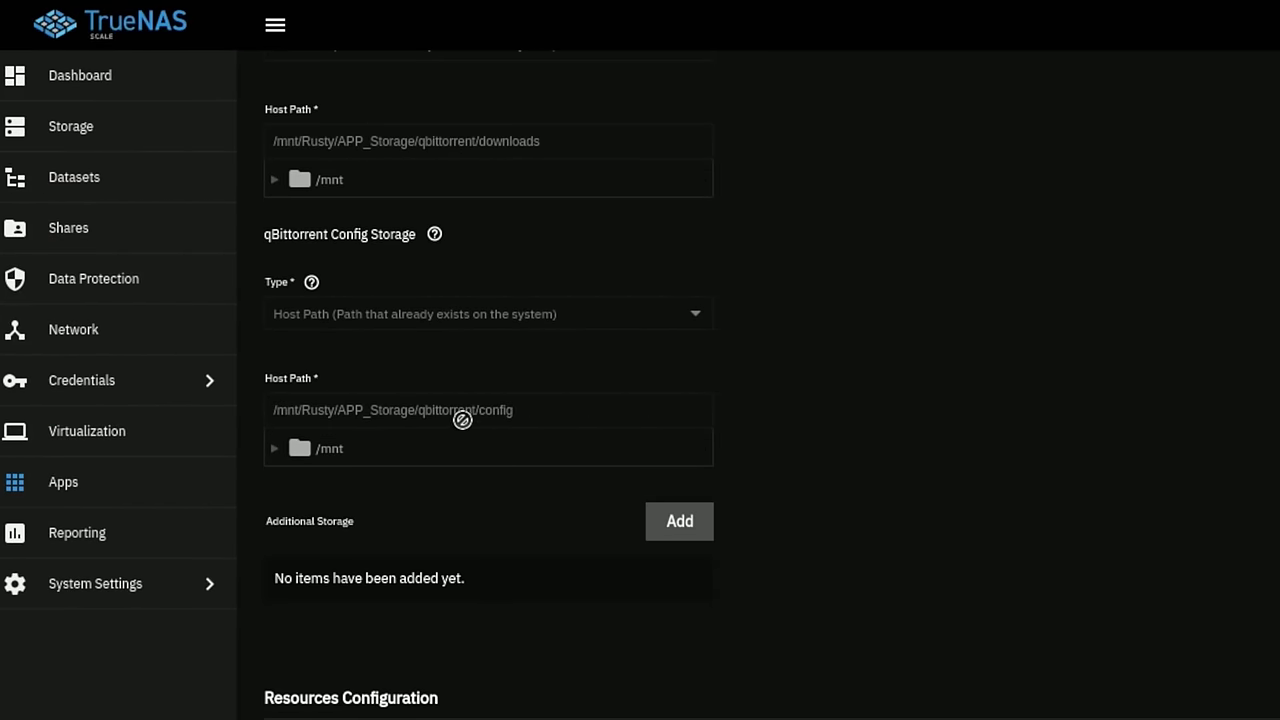
pyautogui.scroll(3, 533, 188)
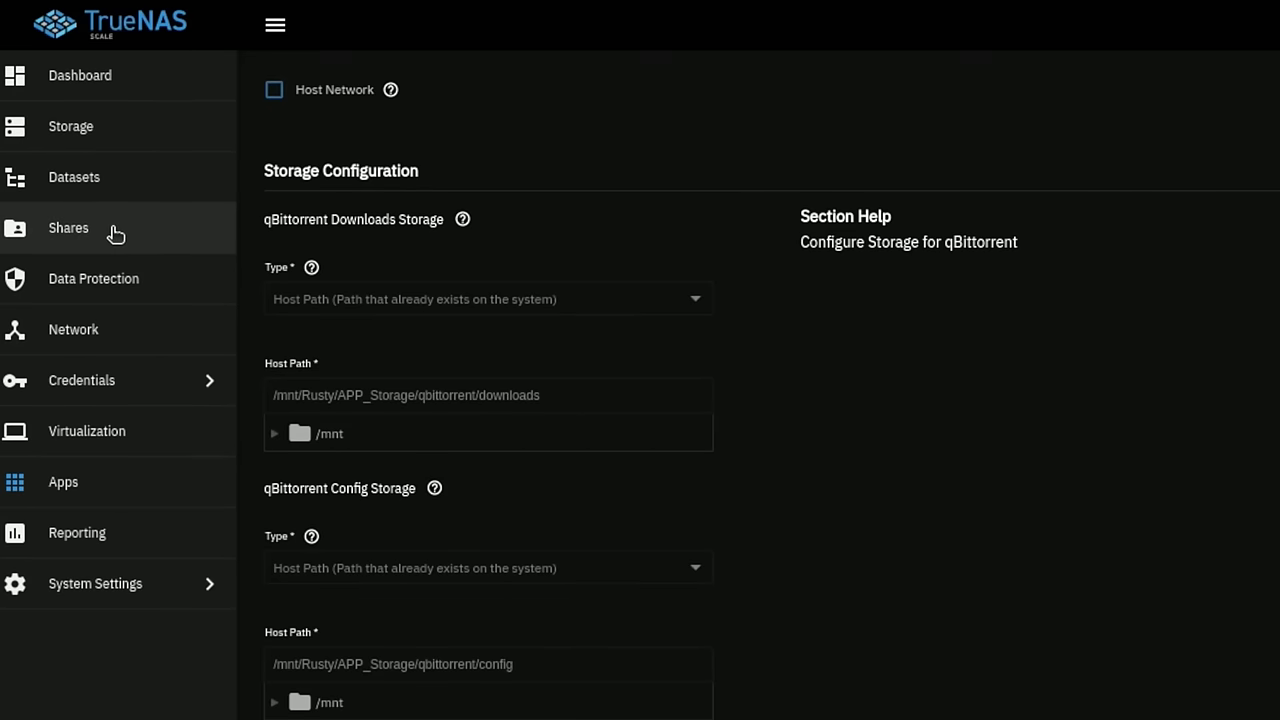
# Select Rusty/APP_Storage/qbittorrent/downloads in Datasets to see its app and SMB roles, then return to Apps
pyautogui.click(138, 178)
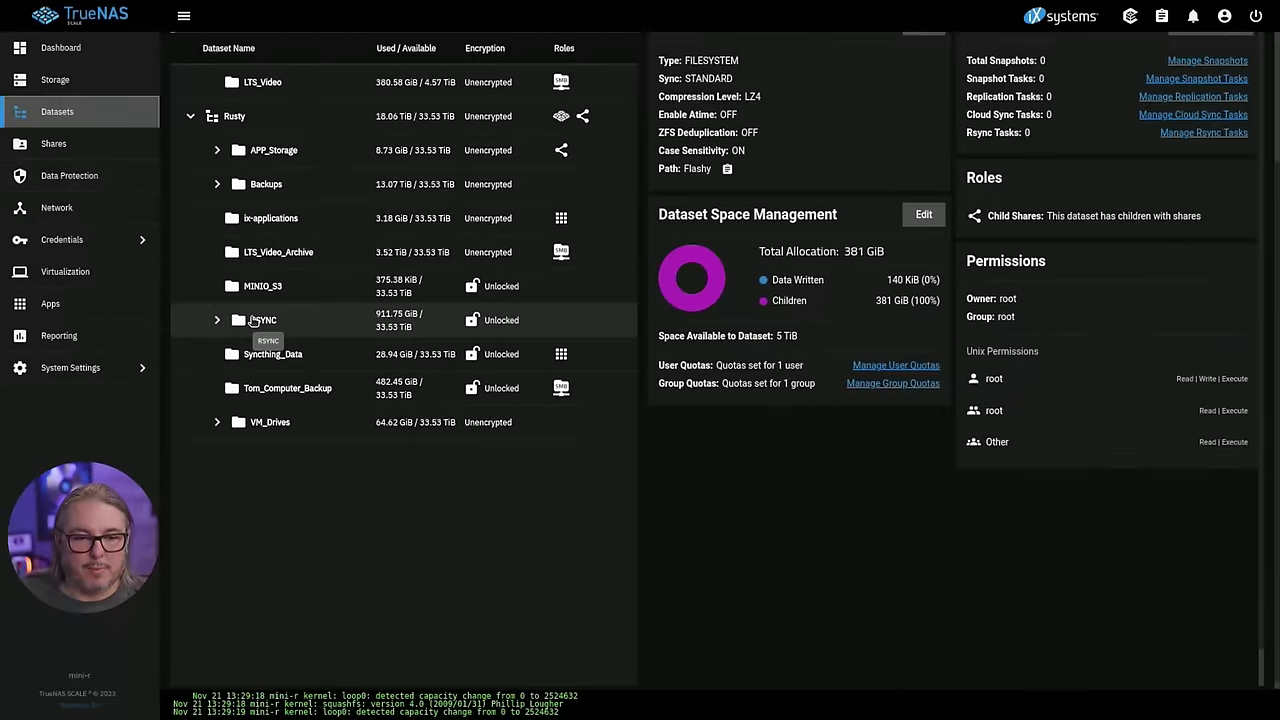
pyautogui.click(191, 116)
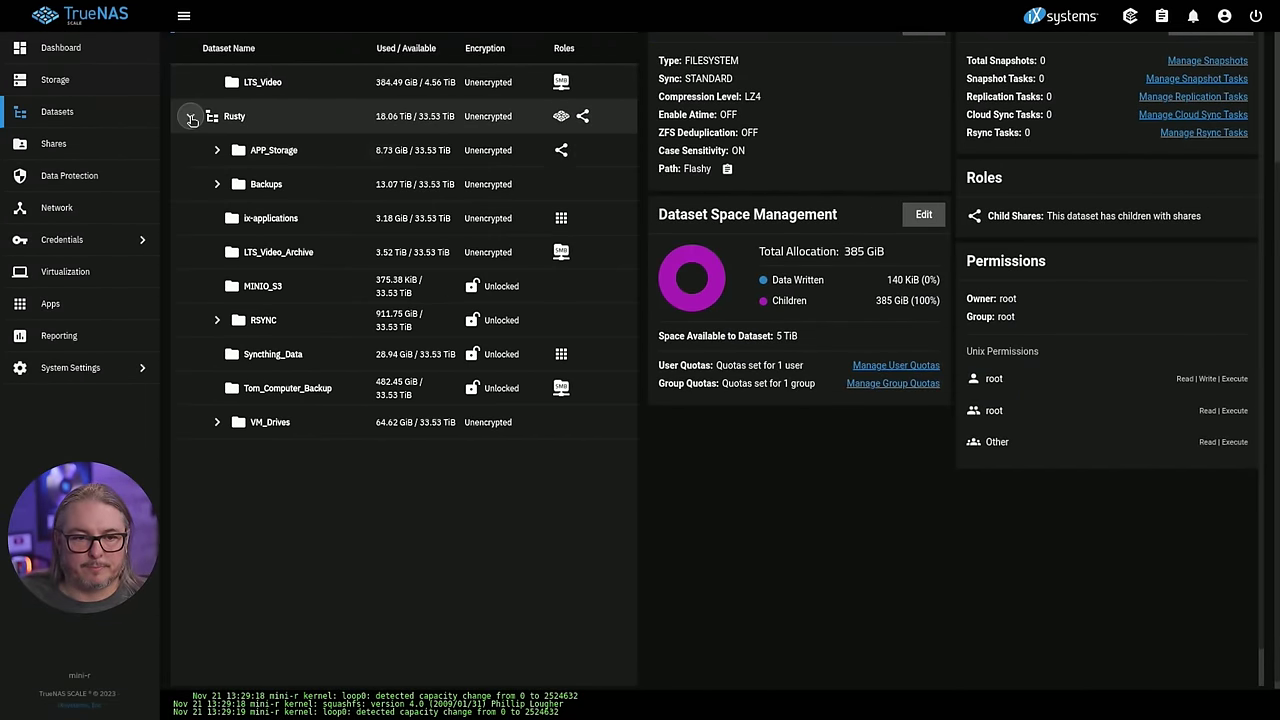
pyautogui.click(217, 150)
pyautogui.click(243, 184)
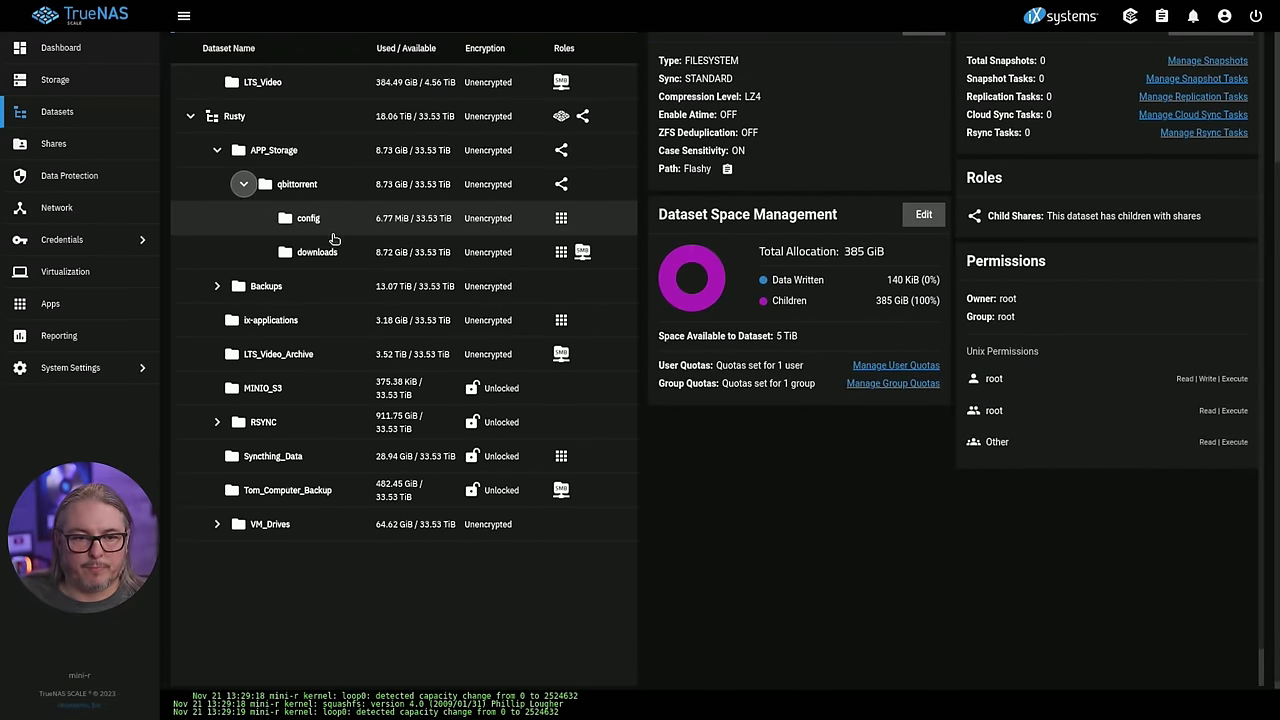
pyautogui.click(331, 250)
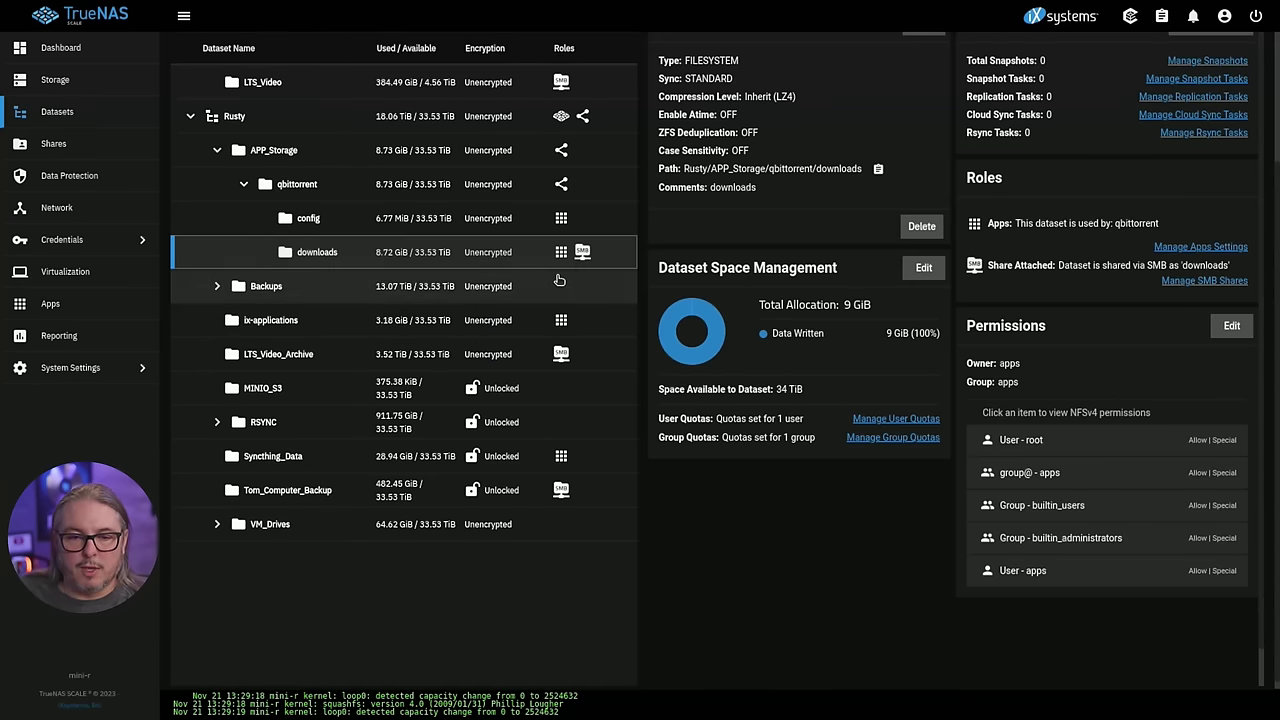
pyautogui.moveTo(561, 253)
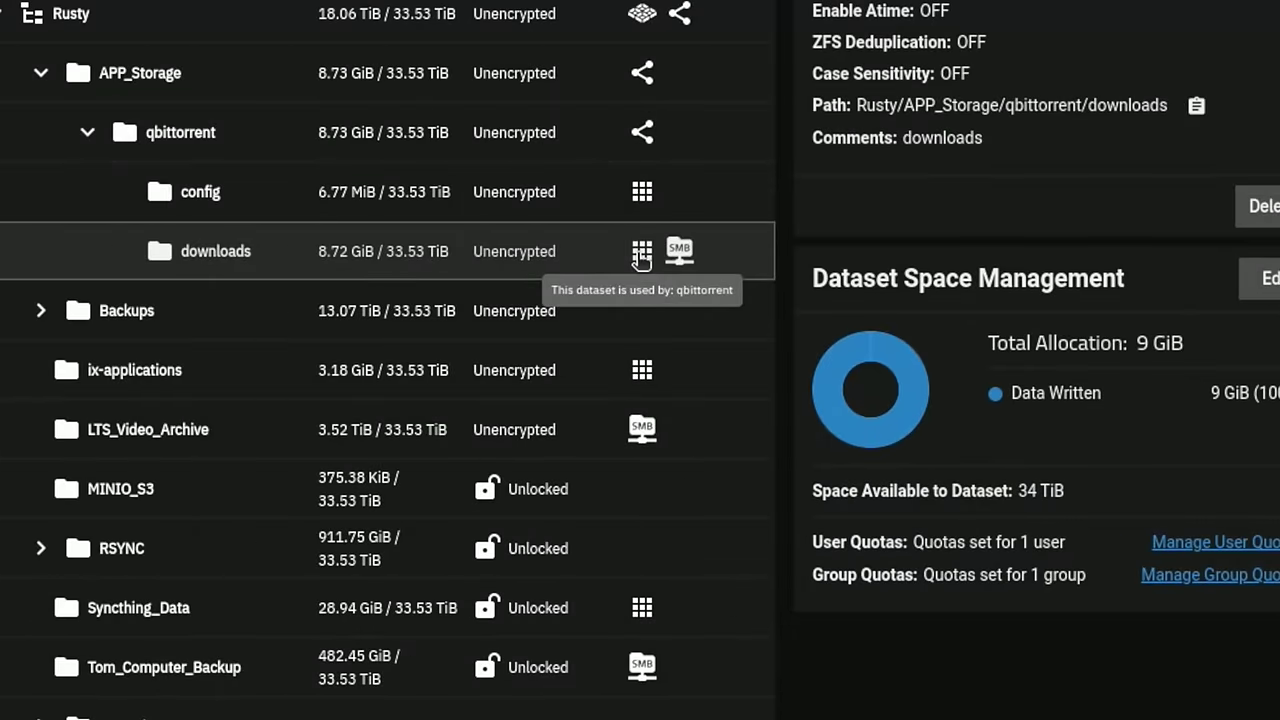
pyautogui.moveTo(679, 256)
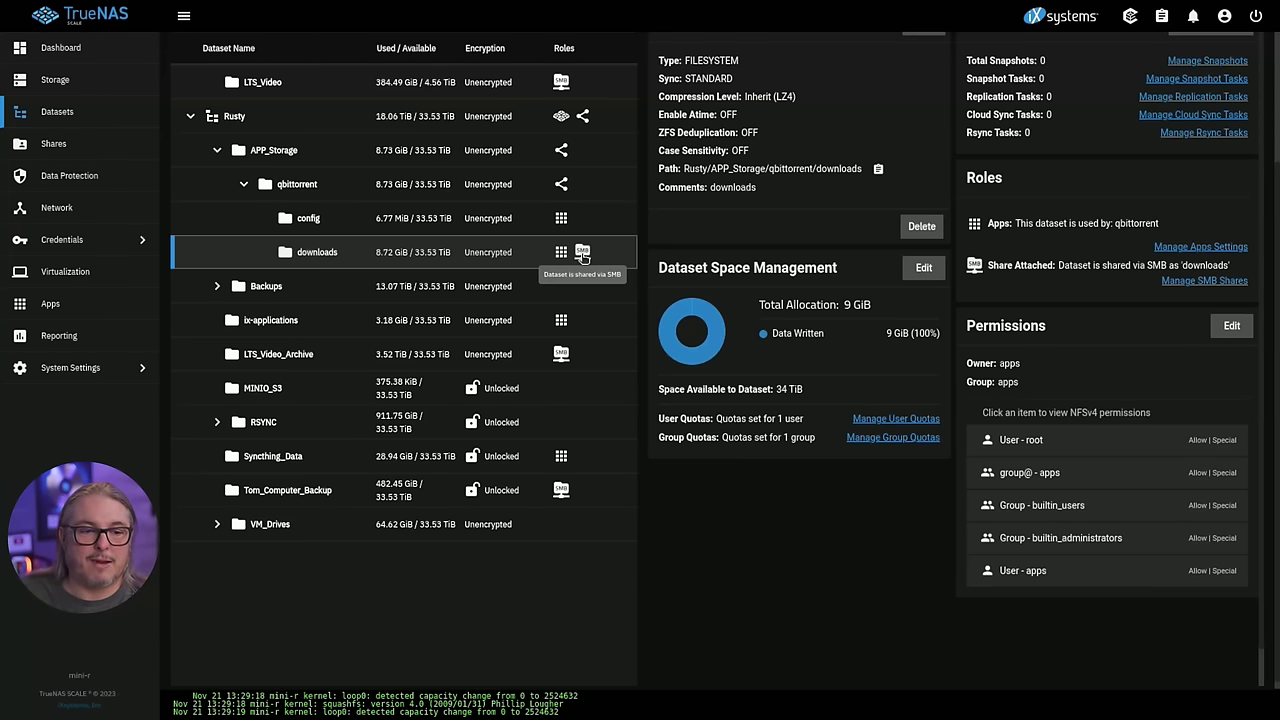
pyautogui.click(100, 303)
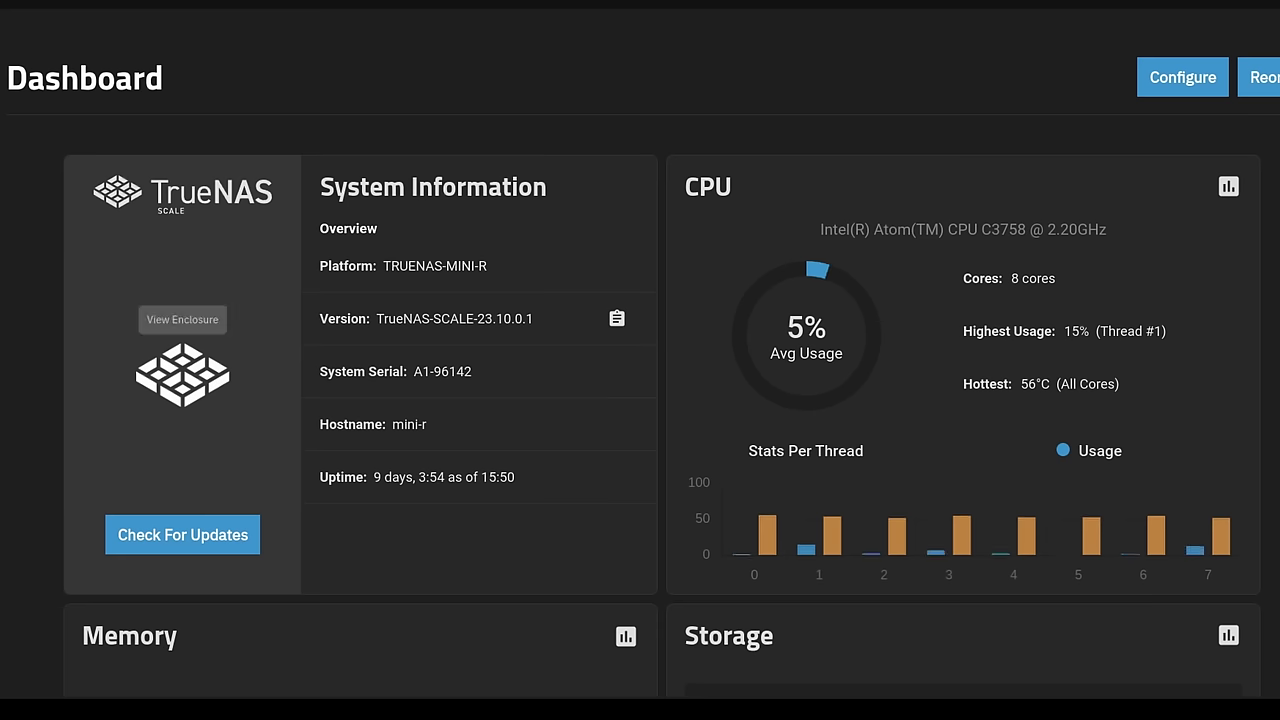
# Highlight the TRUENAS-MINI-R platform and CPU model, then view the enclosure's Rusty and Flashy drive bays
pyautogui.moveTo(383, 266); pyautogui.dragTo(487, 266)
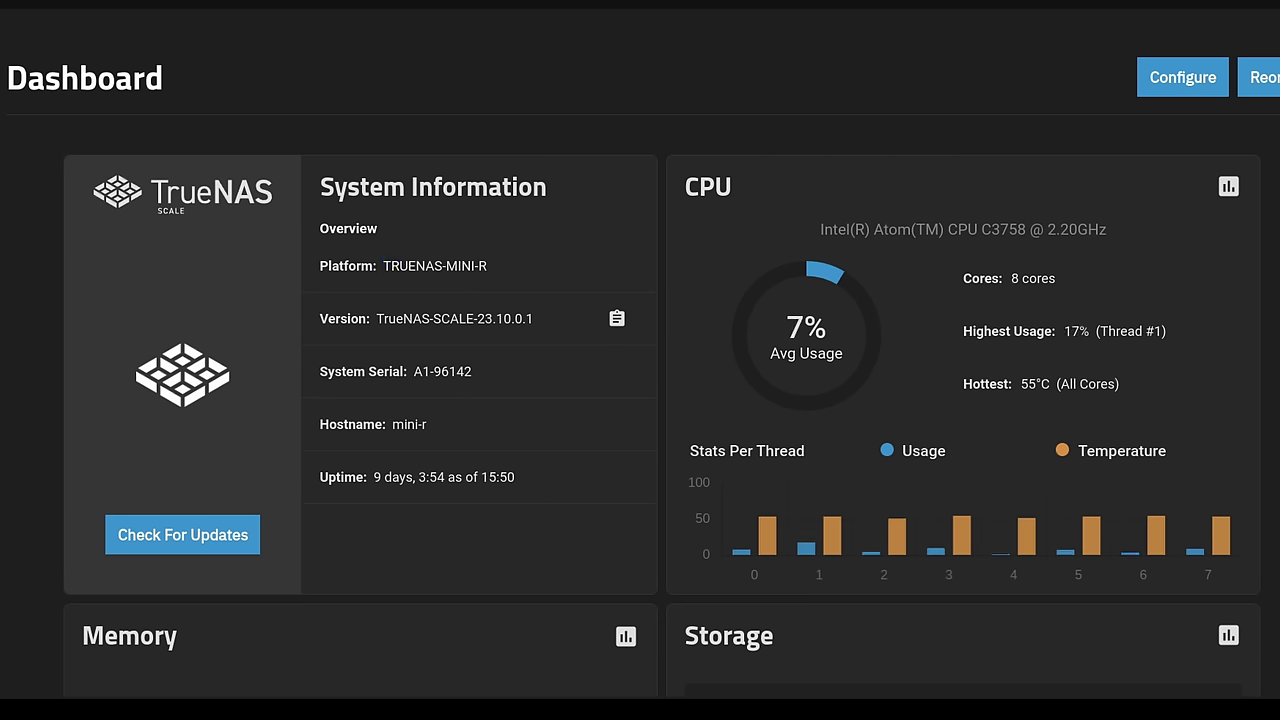
pyautogui.moveTo(820, 229); pyautogui.dragTo(1106, 229)
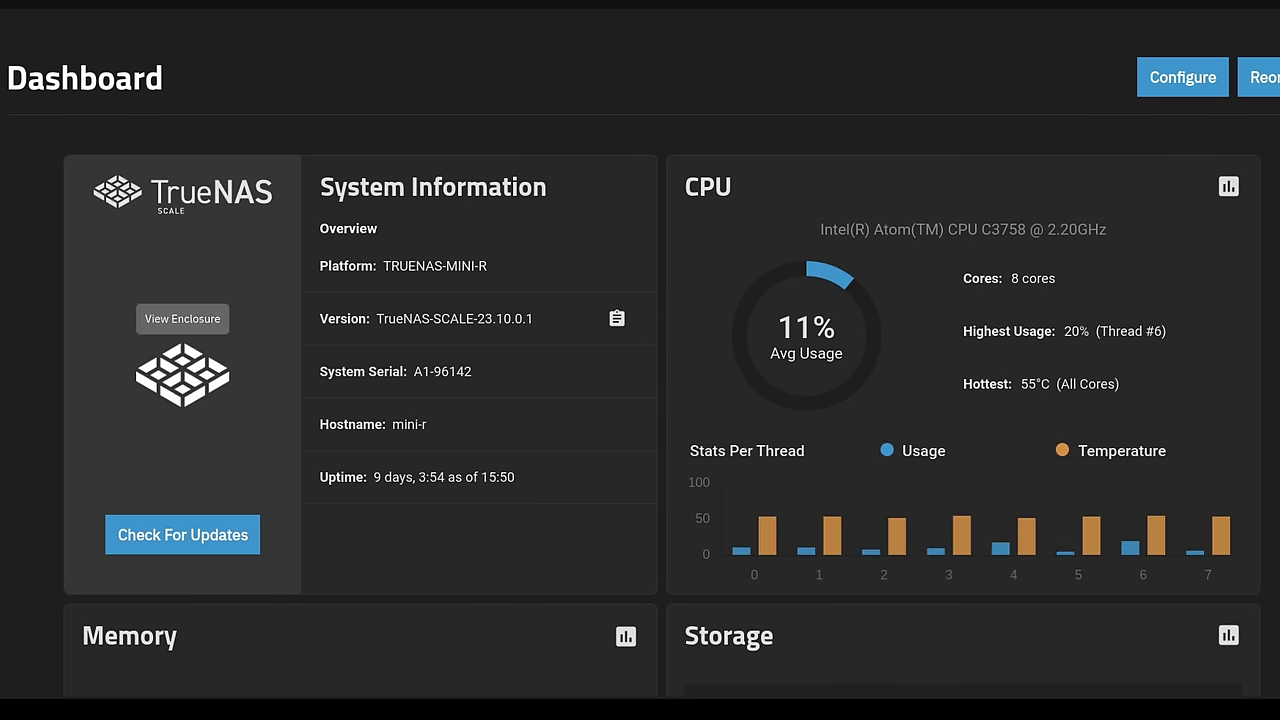
pyautogui.click(183, 375)
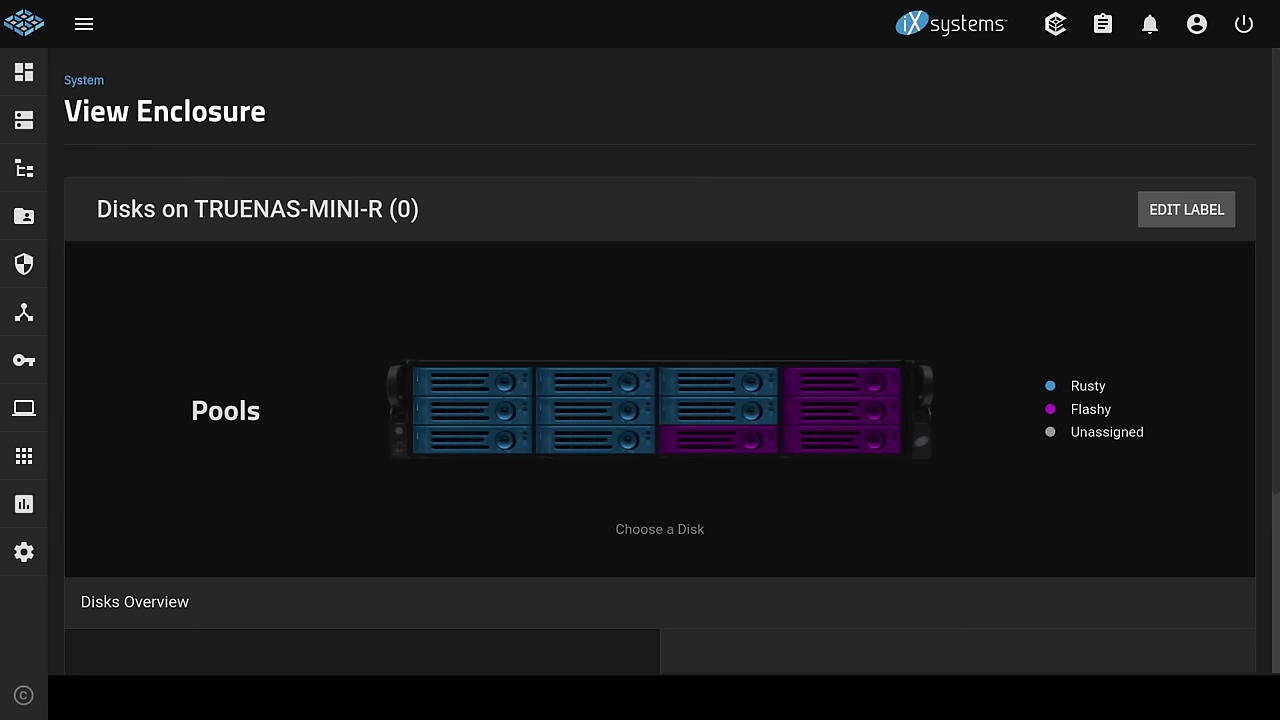